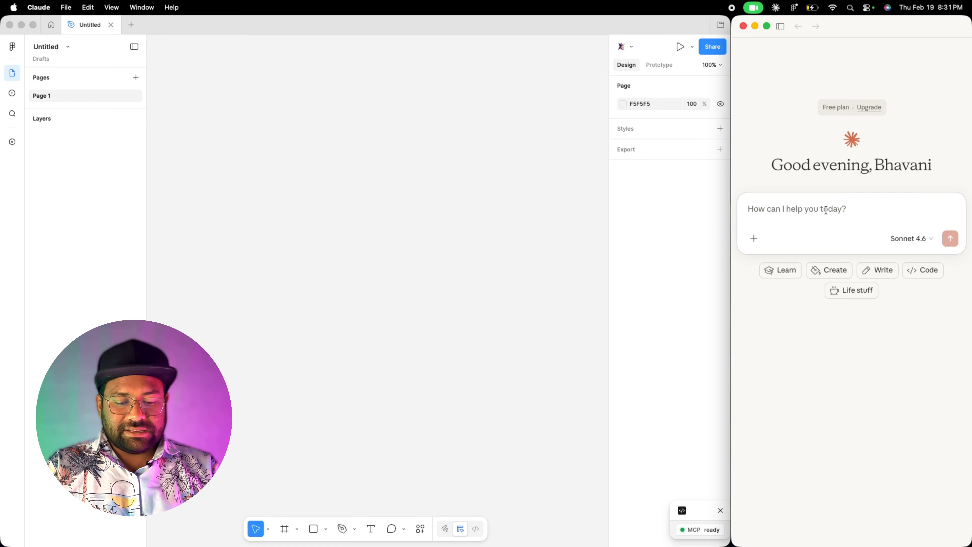
# - Ask Claude for the "Figma status" to check the connection to Figma
pyautogui.write('Figm')
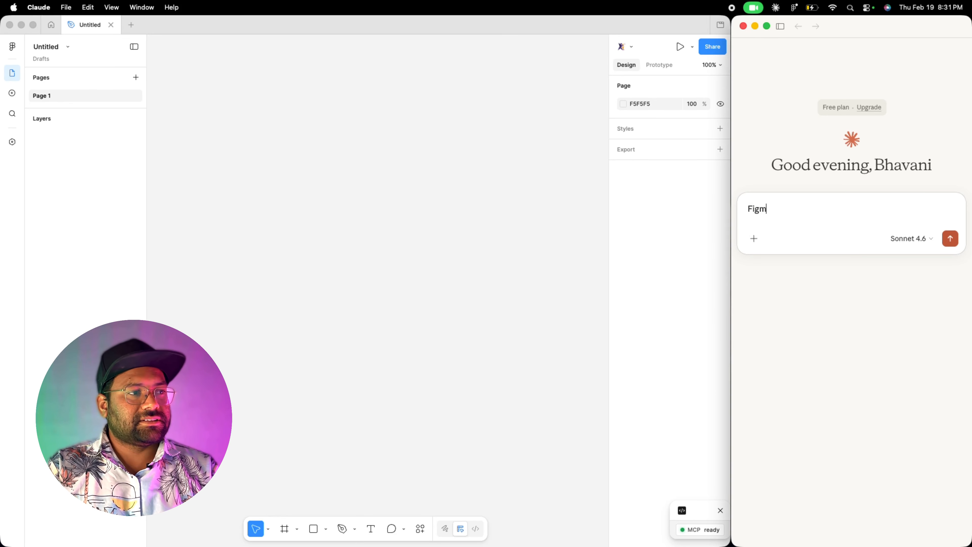
pyautogui.write('a status')
pyautogui.hotkey('shift', 'Return')
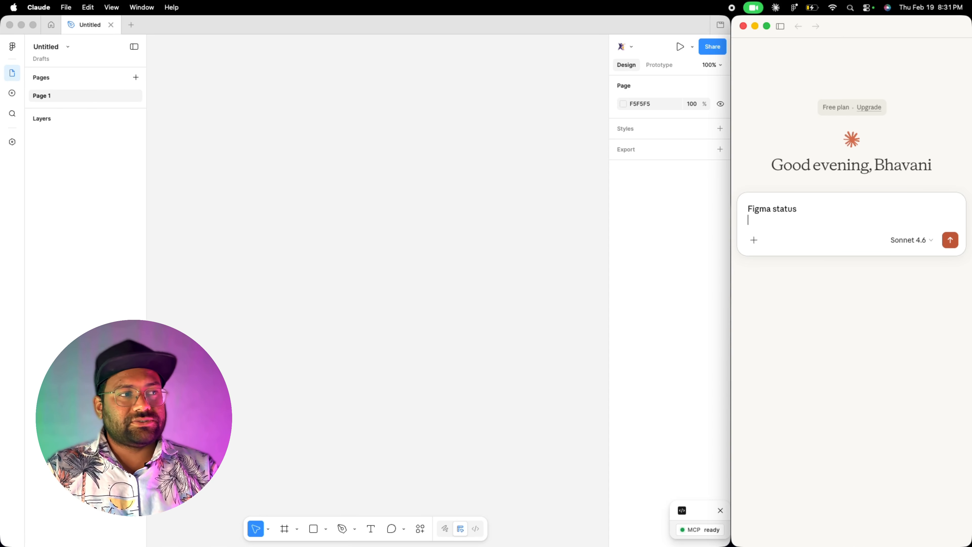
pyautogui.click(950, 240)
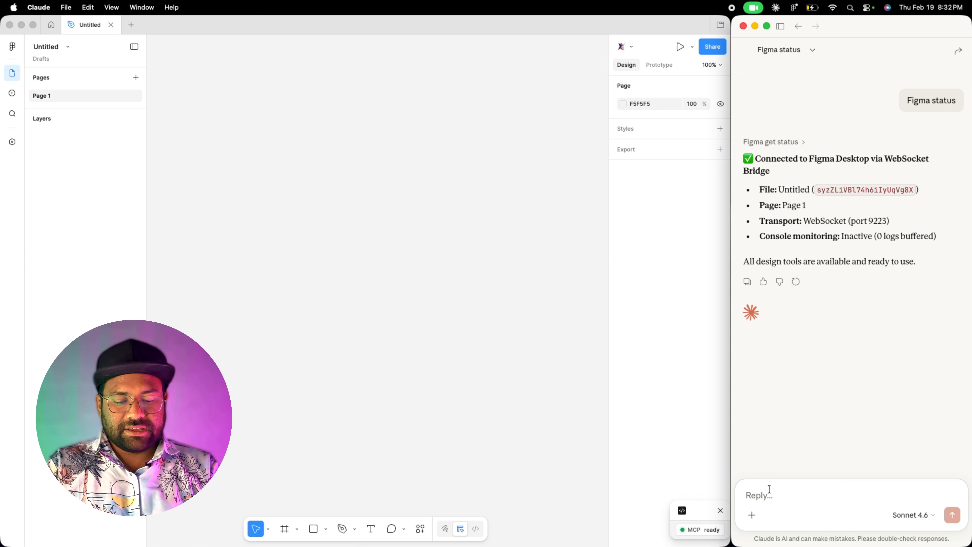
# - Ask Claude to "create a new page and name it as PurpleLane" in the Figma file
pyautogui.write('create a new page n')
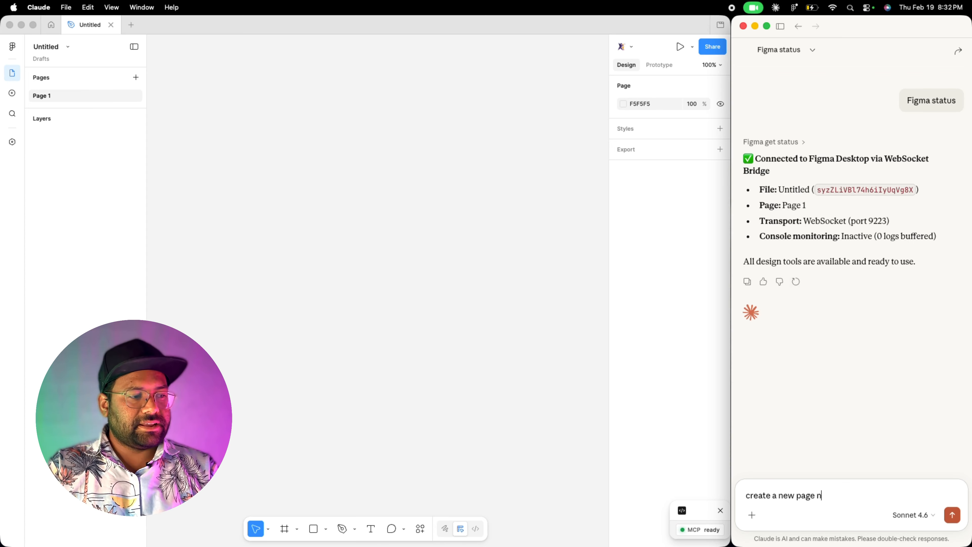
pyautogui.press('BackSpace')
pyautogui.write('and name is ta')
pyautogui.write(' PurpleLane')
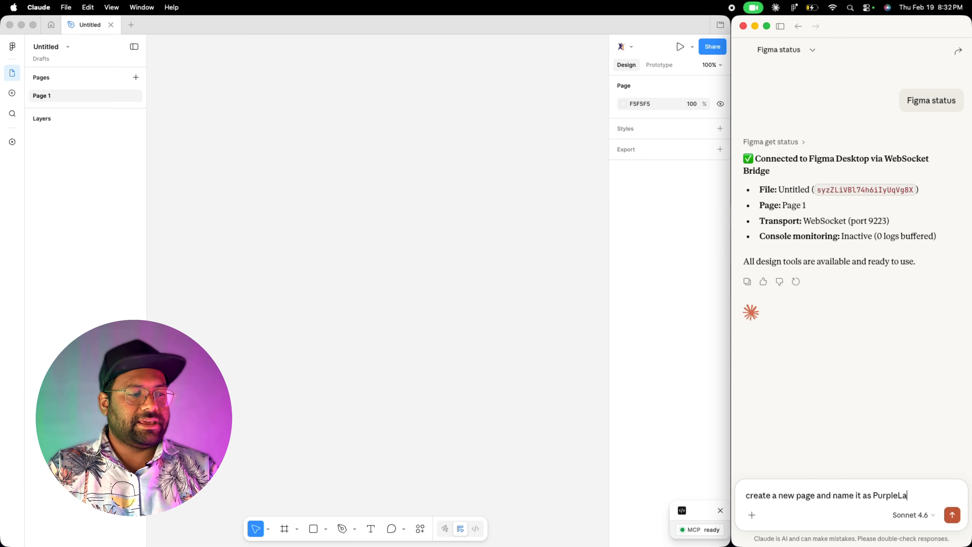
pyautogui.click(952, 515)
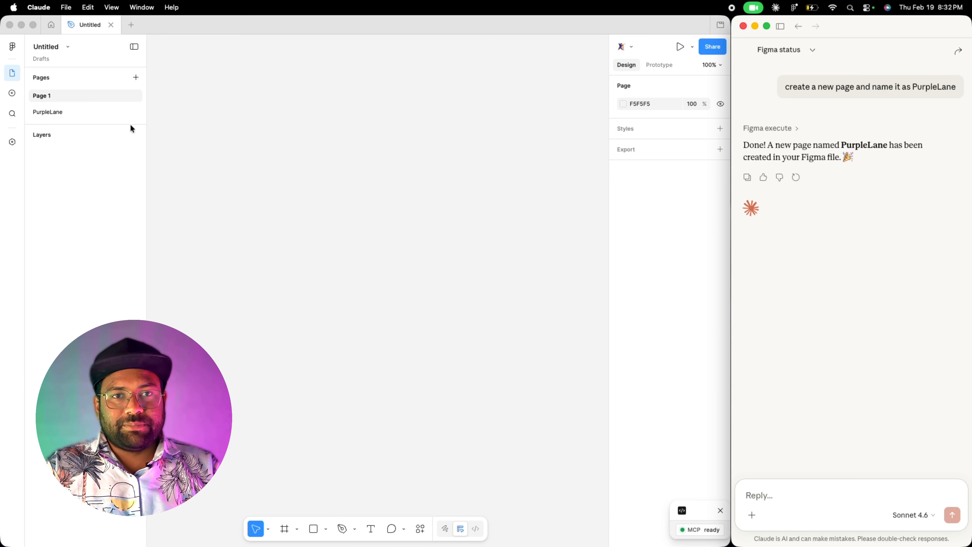
# - Switch to the PurpleLane page in the Figma pages list
pyautogui.click(65, 113)
pyautogui.doubleClick(65, 113)
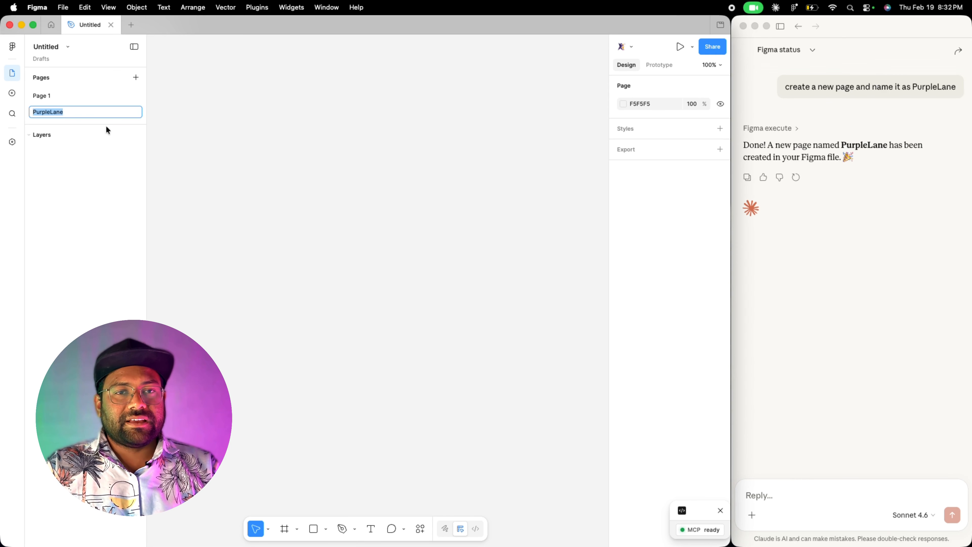
pyautogui.click(200, 169)
# - Ask Claude to "create a fitness home screen mobile UI in PurpleLane Page" and send the request
pyautogui.click(756, 498)
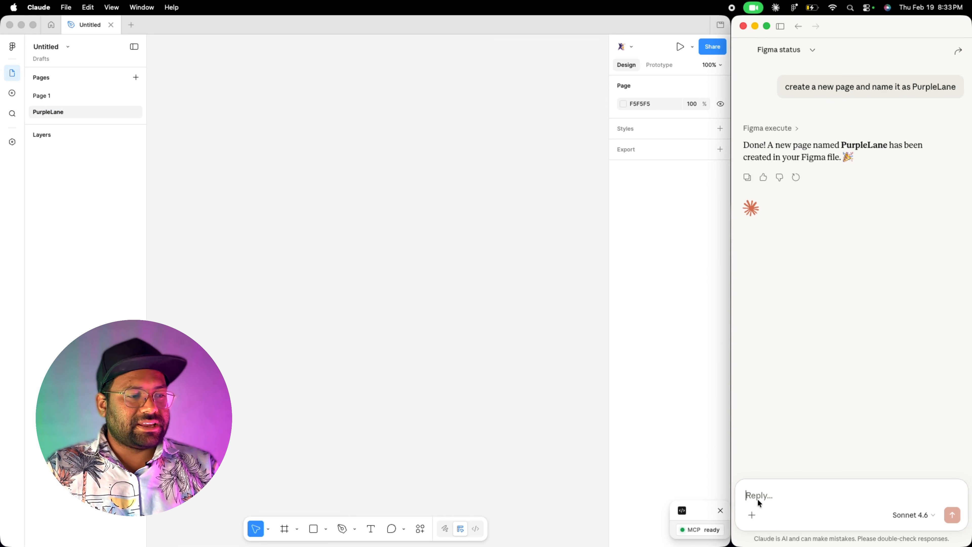
pyautogui.write('c')
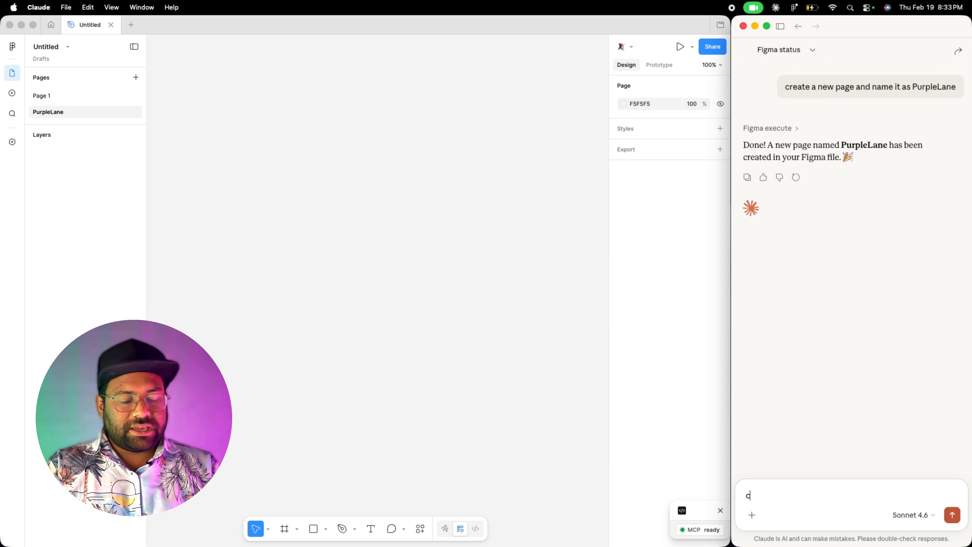
pyautogui.write('an you create')
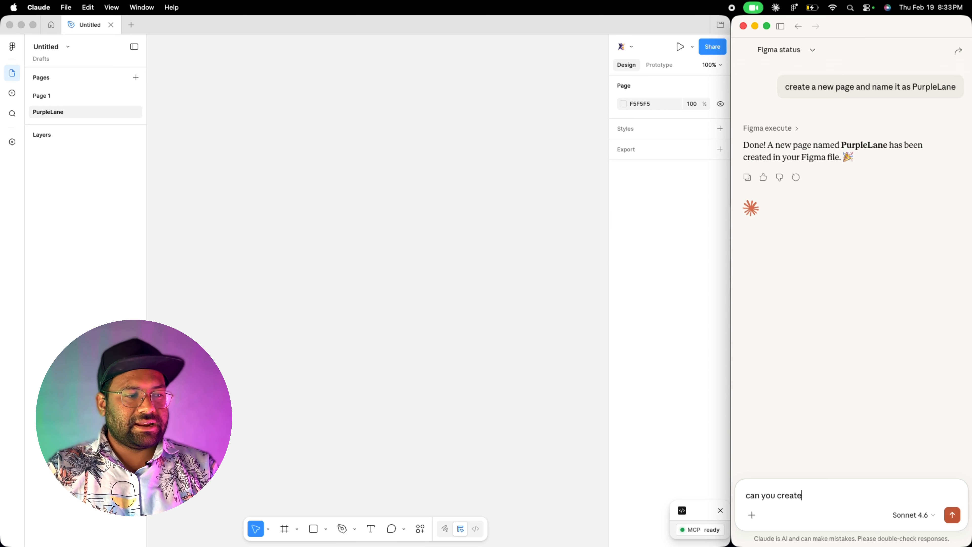
pyautogui.write(' a ftinesss')
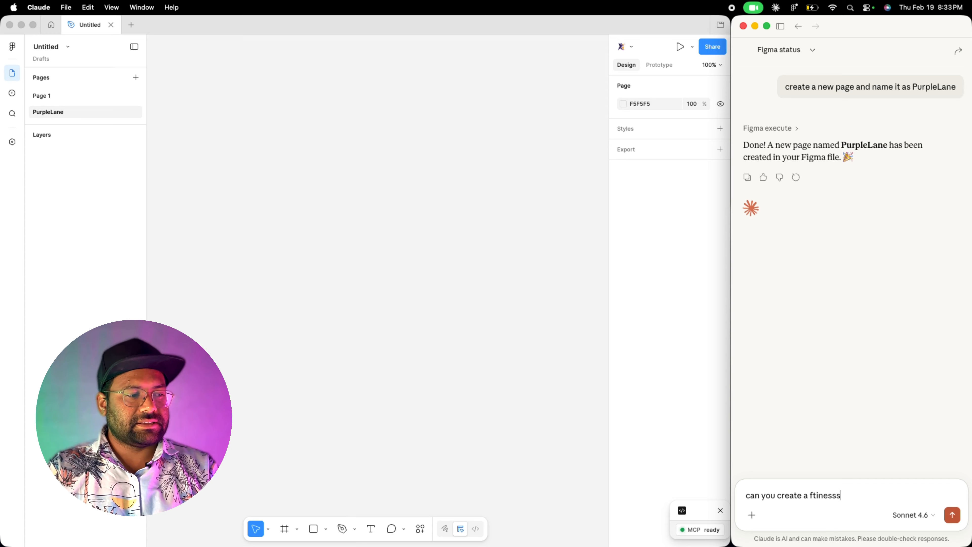
pyautogui.press('BackSpace')
pyautogui.press('BackSpace')
pyautogui.press('BackSpace')
pyautogui.press('BackSpace')
pyautogui.press('BackSpace')
pyautogui.press('BackSpace')
pyautogui.press('BackSpace')
pyautogui.write('itnes')
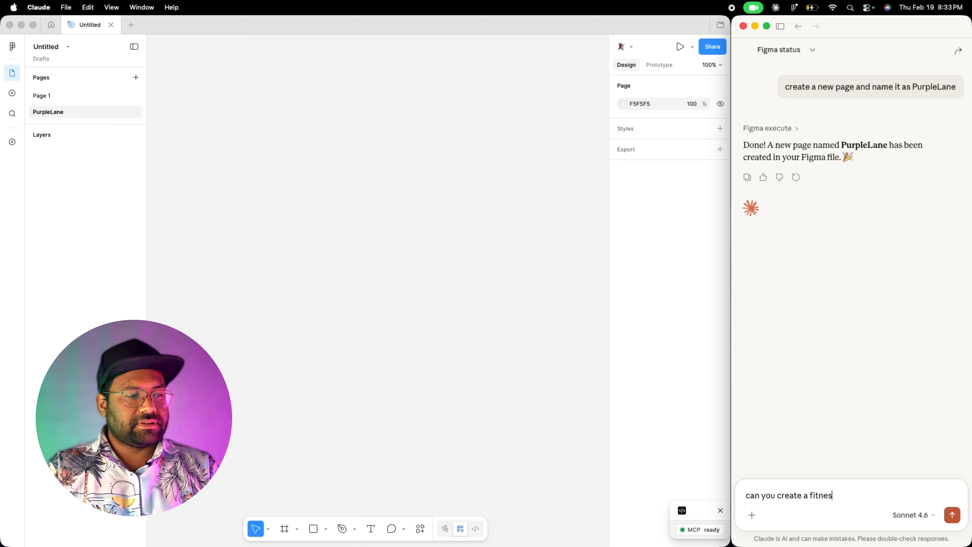
pyautogui.write('s hoe')
pyautogui.press('BackSpace')
pyautogui.write('me page in')
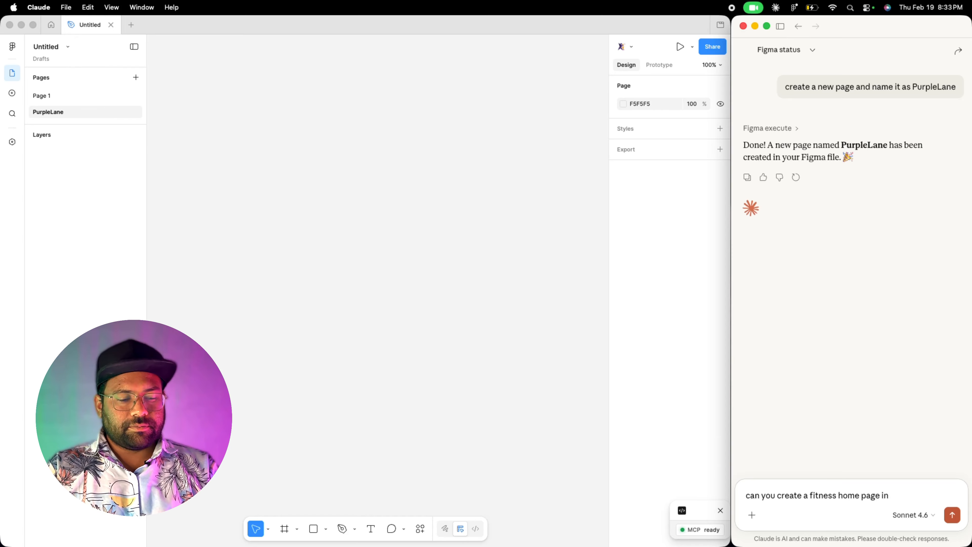
pyautogui.write(' i')
pyautogui.press('BackSpace')
pyautogui.press('BackSpace')
pyautogui.press('BackSpace')
pyautogui.press('BackSpace')
pyautogui.press('BackSpace')
pyautogui.press('BackSpace')
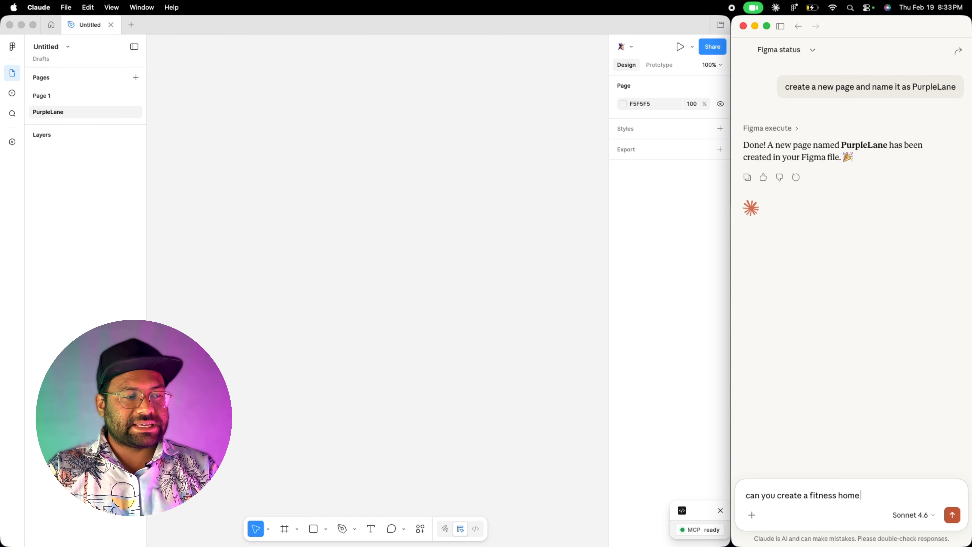
pyautogui.write('screen in ')
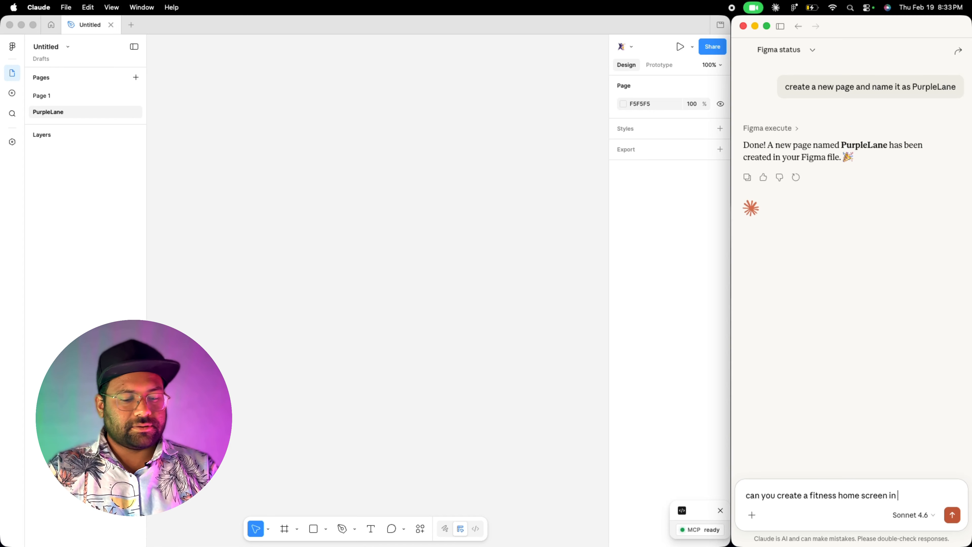
pyautogui.write('Purplelan')
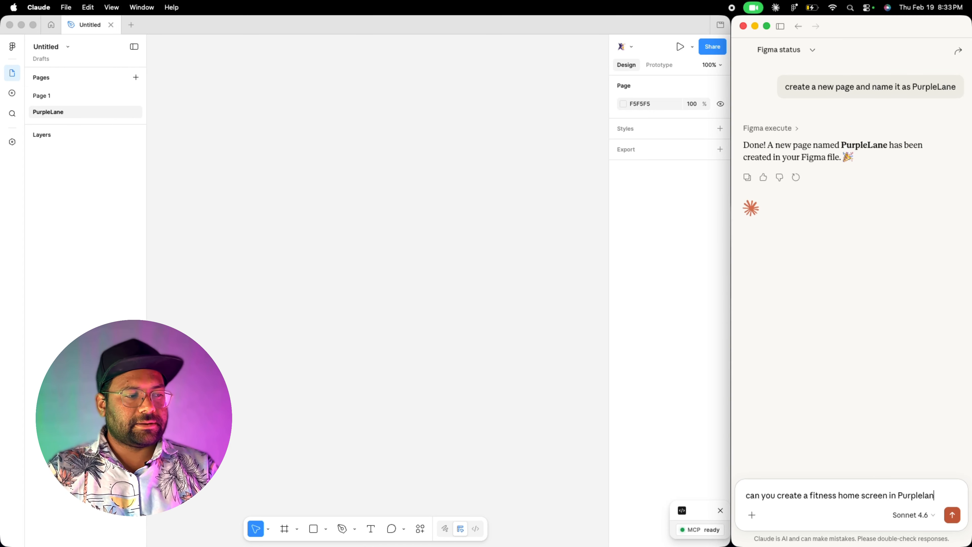
pyautogui.write('e Page')
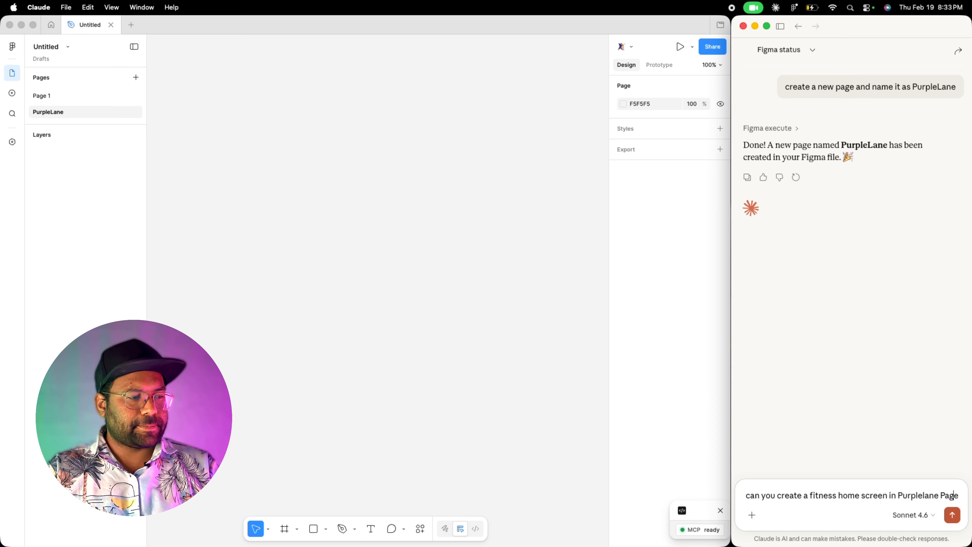
pyautogui.press('BackSpace')
pyautogui.write('L')
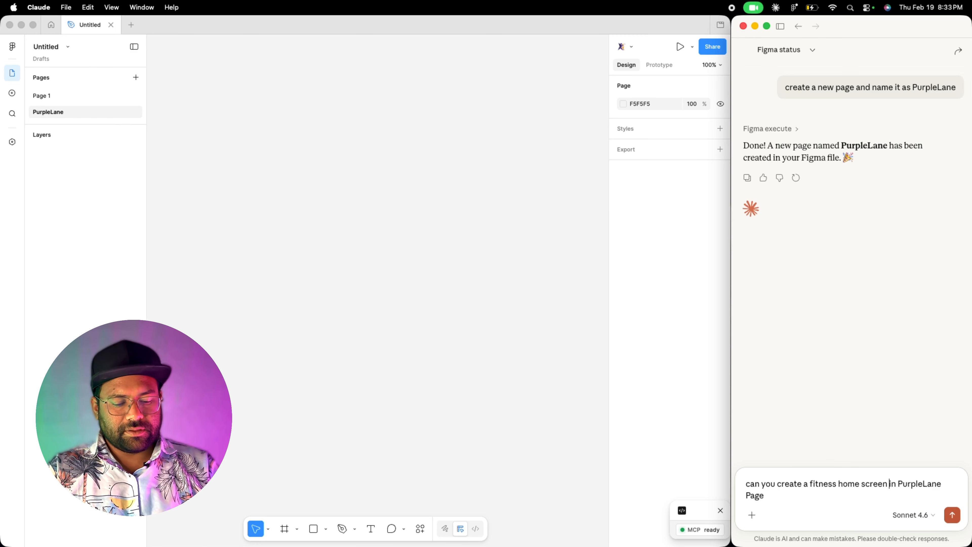
pyautogui.write('mobile UI')
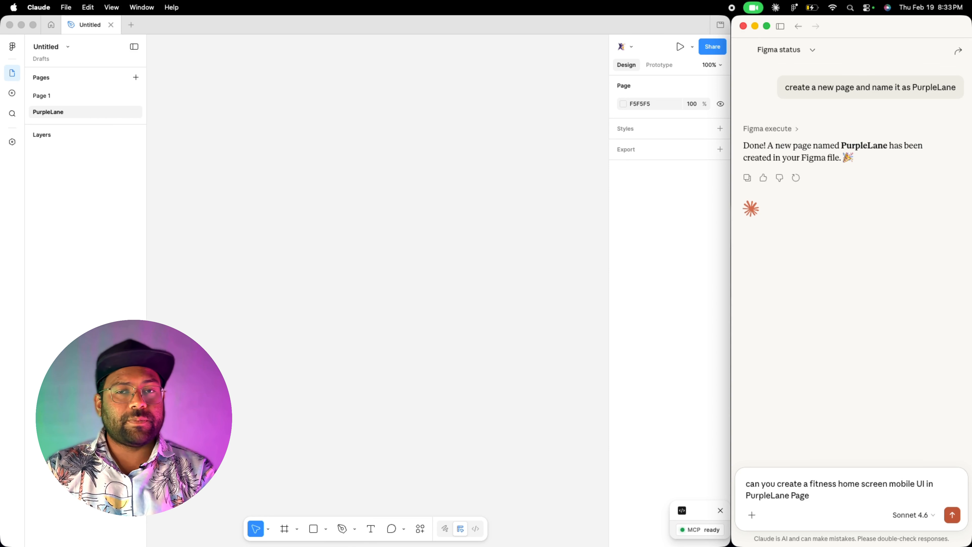
pyautogui.click(953, 516)
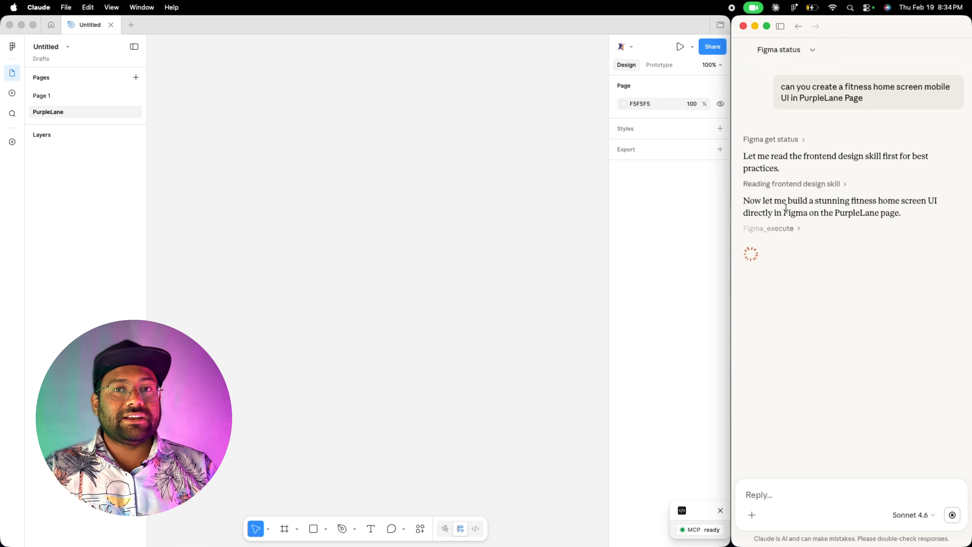
# - Expand the Figma execute tool calls in the chat to follow the build progress
pyautogui.click(784, 229)
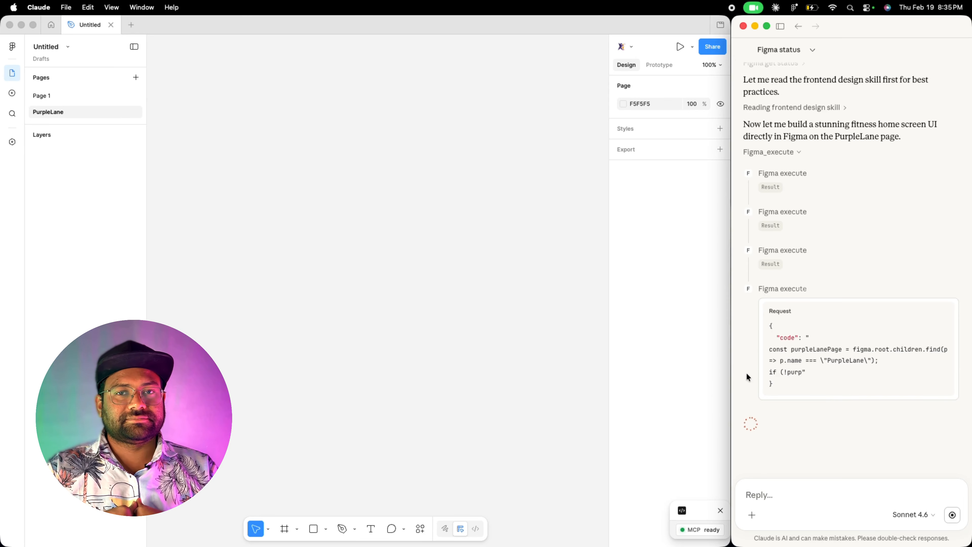
pyautogui.scroll(-15, 784, 378)
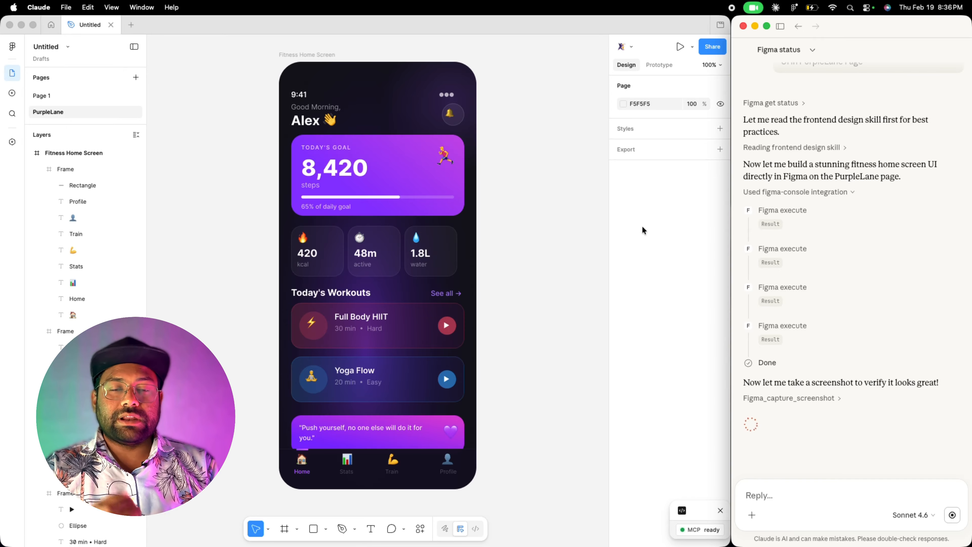
# - Switch to Page 1 and copy the Figma file's share link, then close the share dialog
pyautogui.click(71, 95)
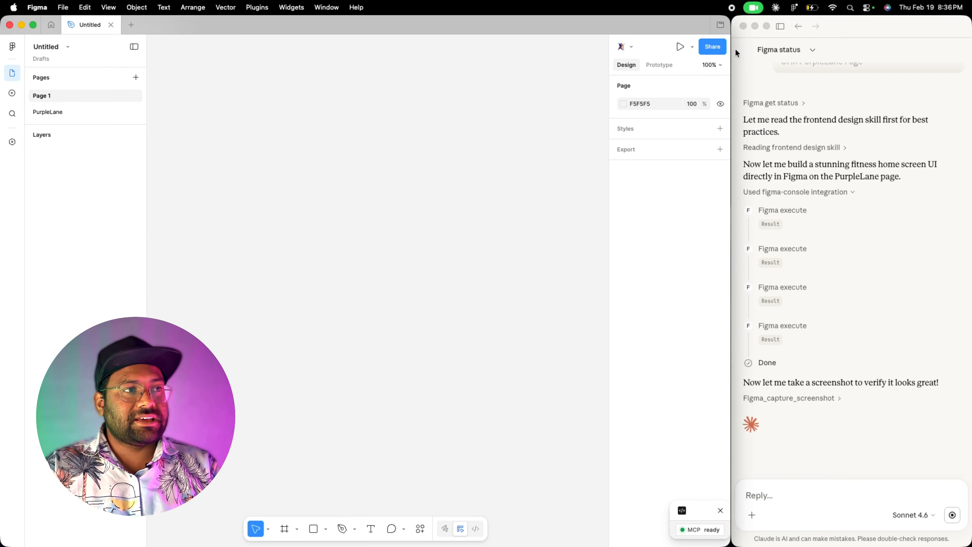
pyautogui.click(720, 47)
pyautogui.click(442, 94)
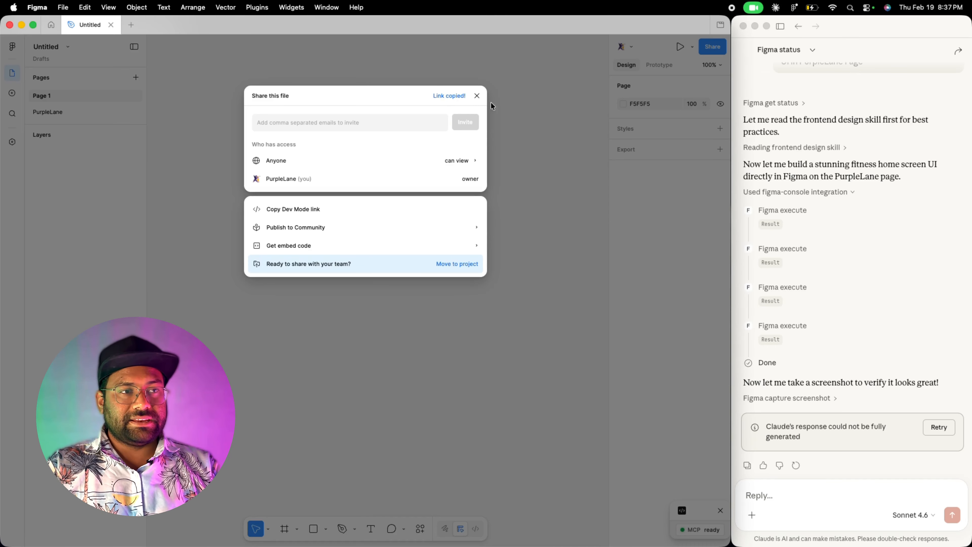
pyautogui.click(477, 96)
# - Paste the file link into the chat followed by "can you access this file" and send it
pyautogui.click(776, 490)
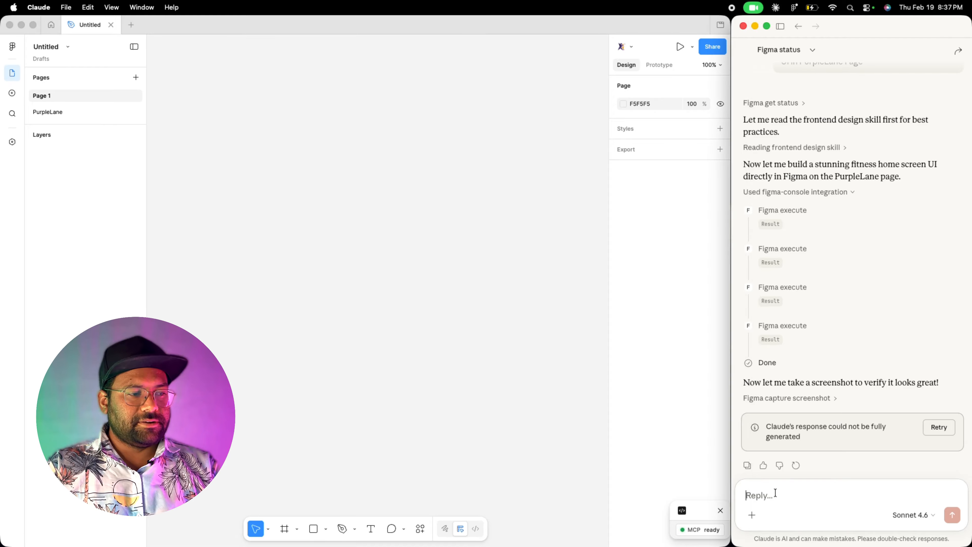
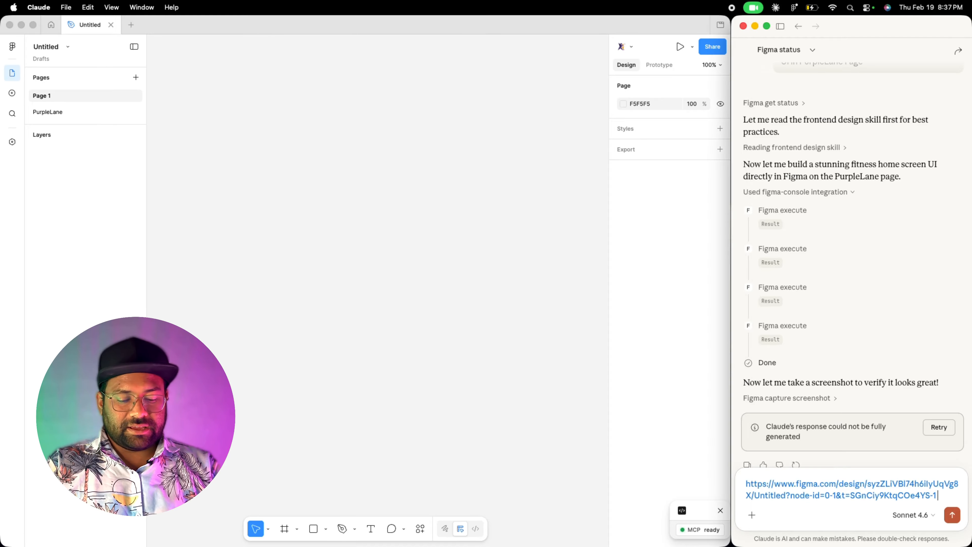
pyautogui.write('can y')
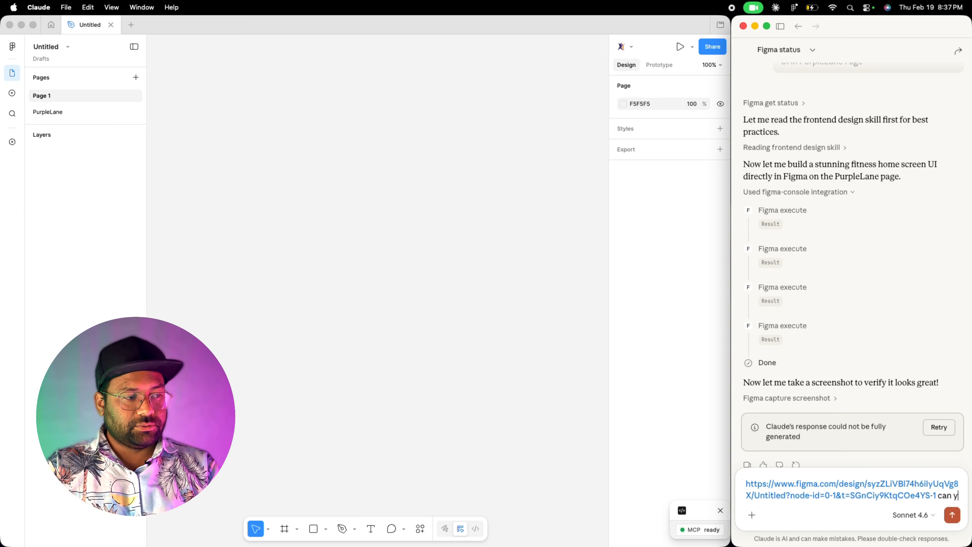
pyautogui.write('ou acess')
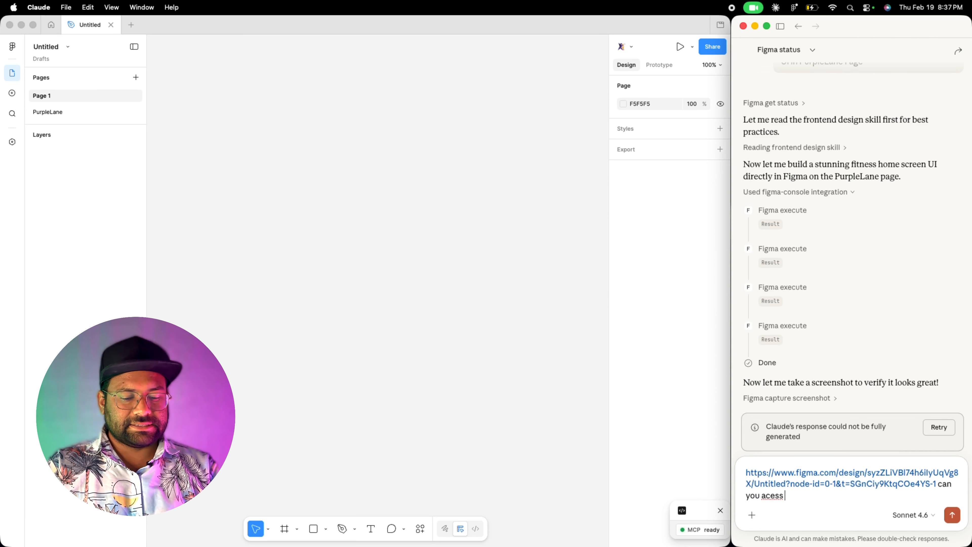
pyautogui.press('BackSpace')
pyautogui.press('BackSpace')
pyautogui.press('BackSpace')
pyautogui.write('ces')
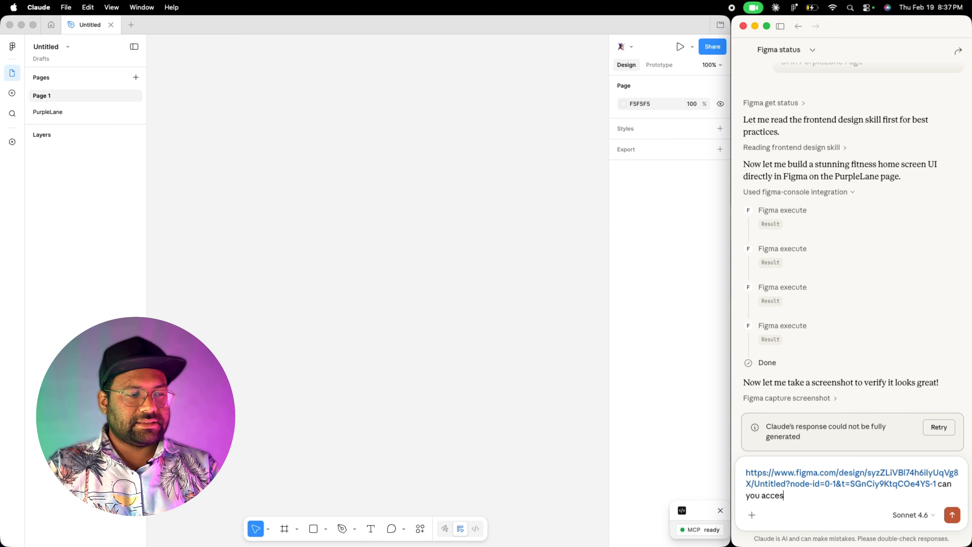
pyautogui.write('s this file')
pyautogui.hotkey('shift', 'Return')
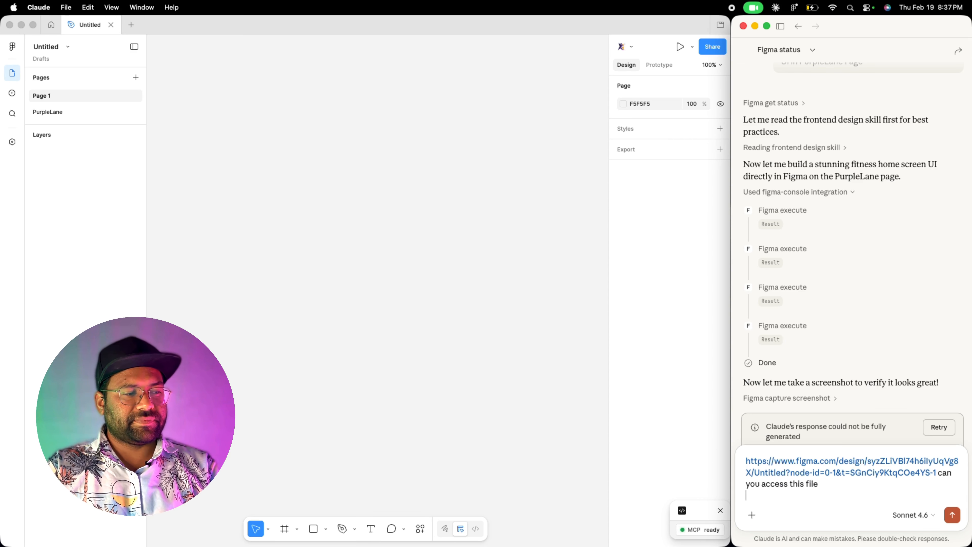
pyautogui.click(913, 515)
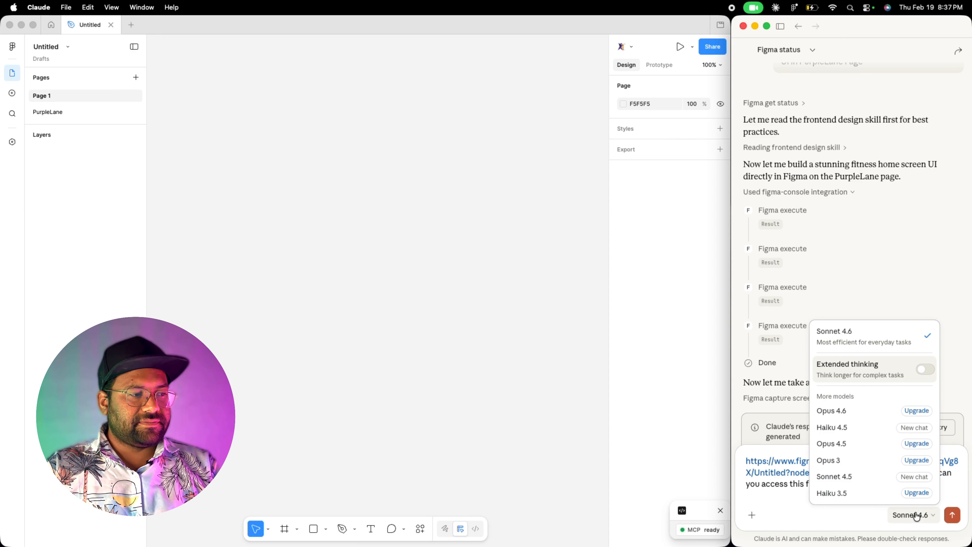
pyautogui.click(945, 519)
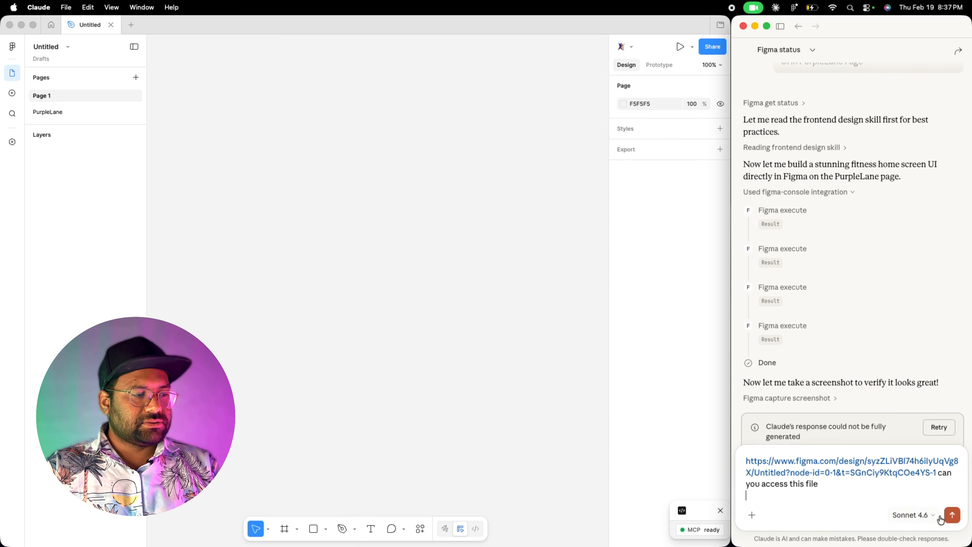
pyautogui.click(949, 517)
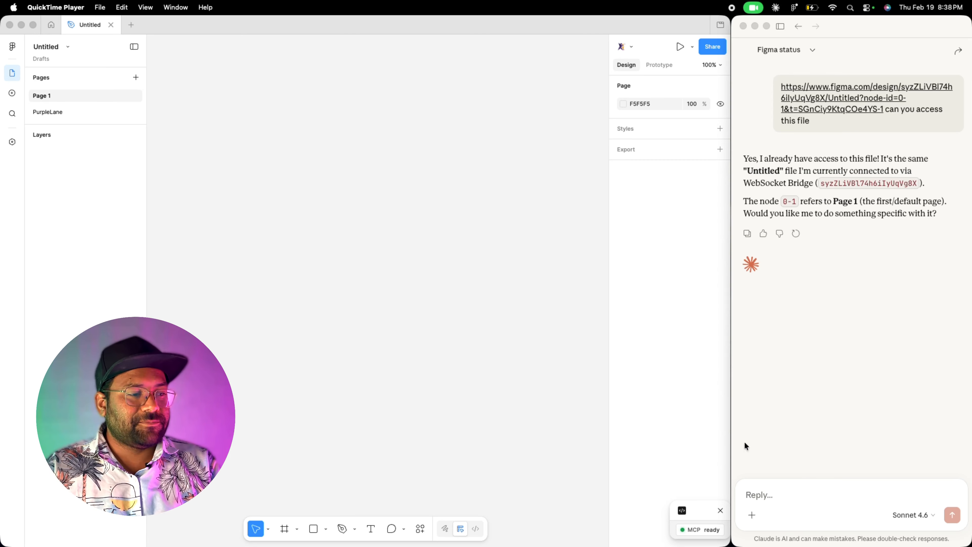
# - Ask Claude to "create a material 3 design system components", send it, and always allow its Figma navigate tool
pyautogui.click(760, 496)
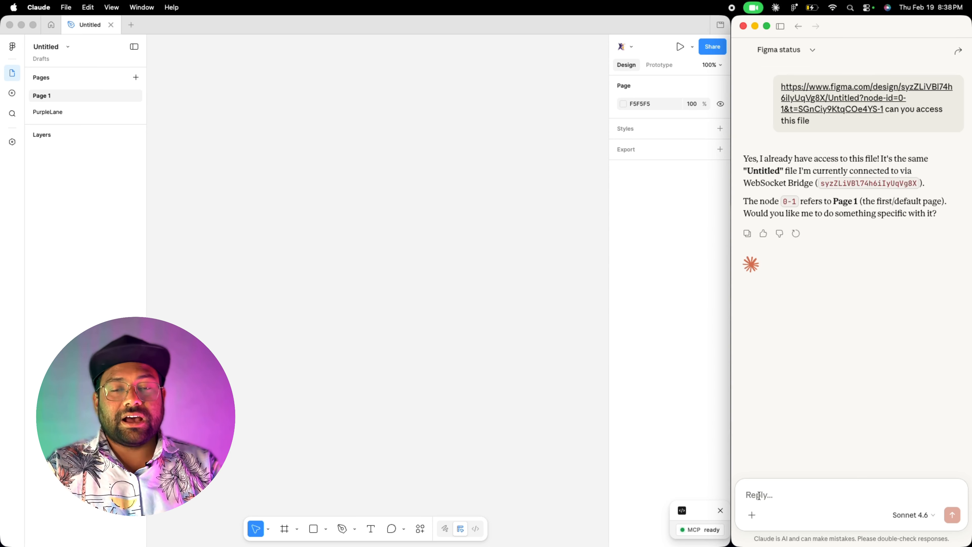
pyautogui.write('cr')
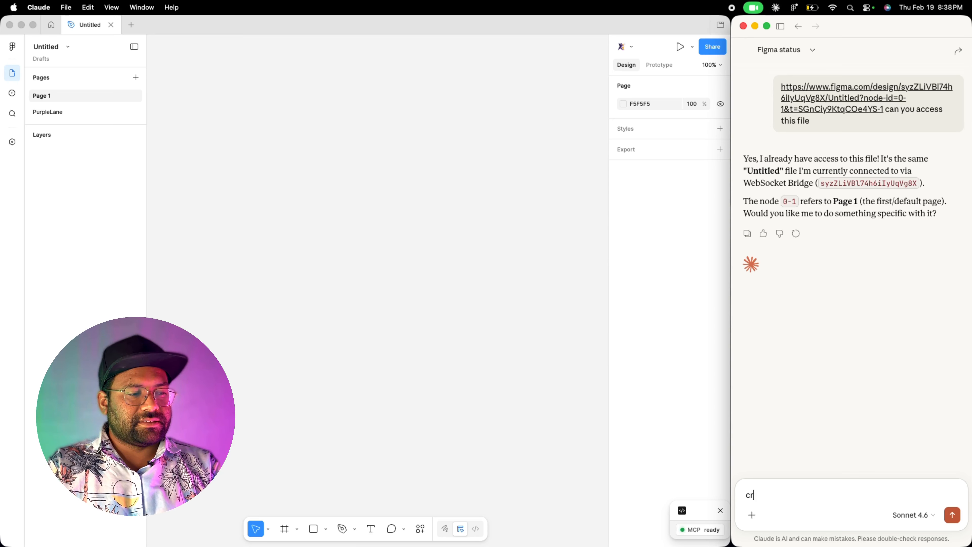
pyautogui.write('adesign syste')
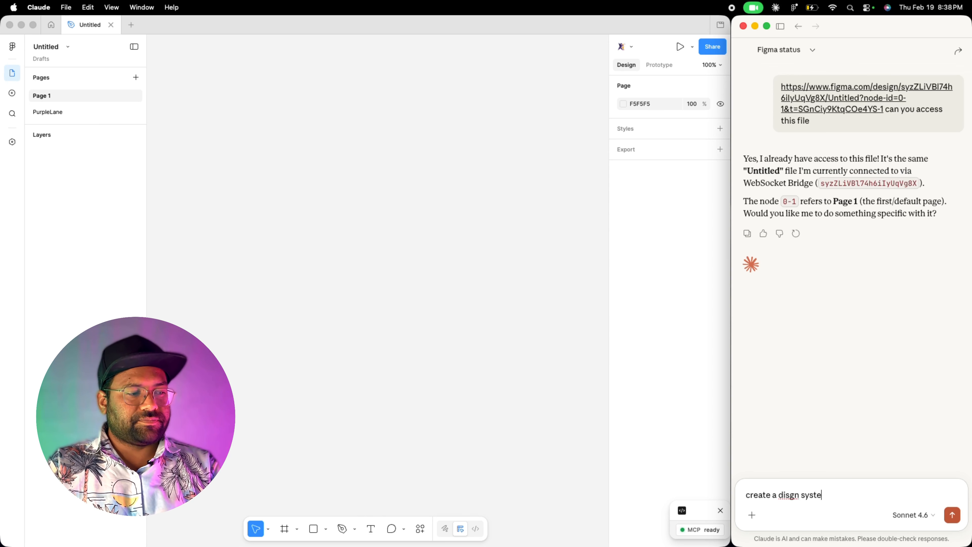
pyautogui.press('BackSpace')
pyautogui.press('BackSpace')
pyautogui.press('BackSpace')
pyautogui.press('BackSpace')
pyautogui.press('BackSpace')
pyautogui.press('BackSpace')
pyautogui.press('BackSpace')
pyautogui.press('BackSpace')
pyautogui.press('BackSpace')
pyautogui.press('BackSpace')
pyautogui.press('BackSpace')
pyautogui.write('material 3 design system components')
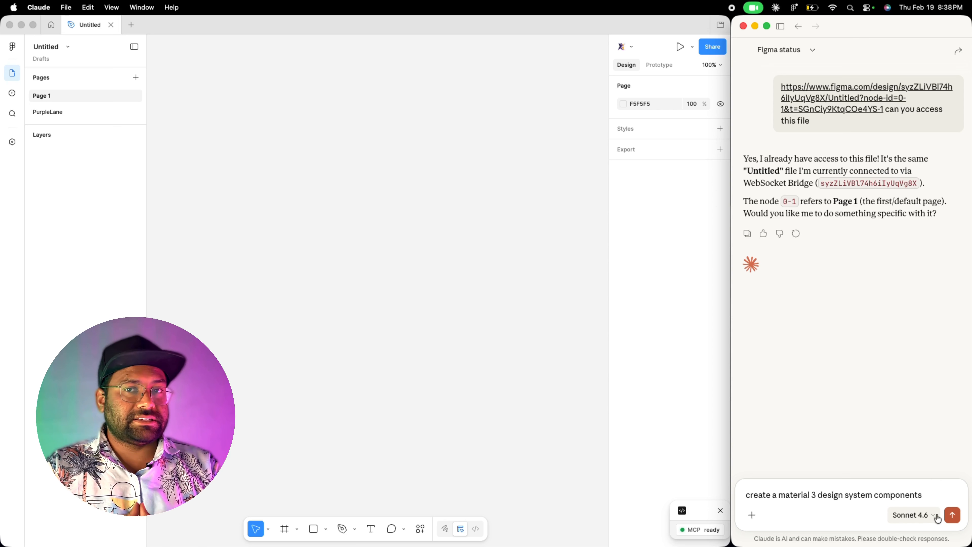
pyautogui.click(952, 514)
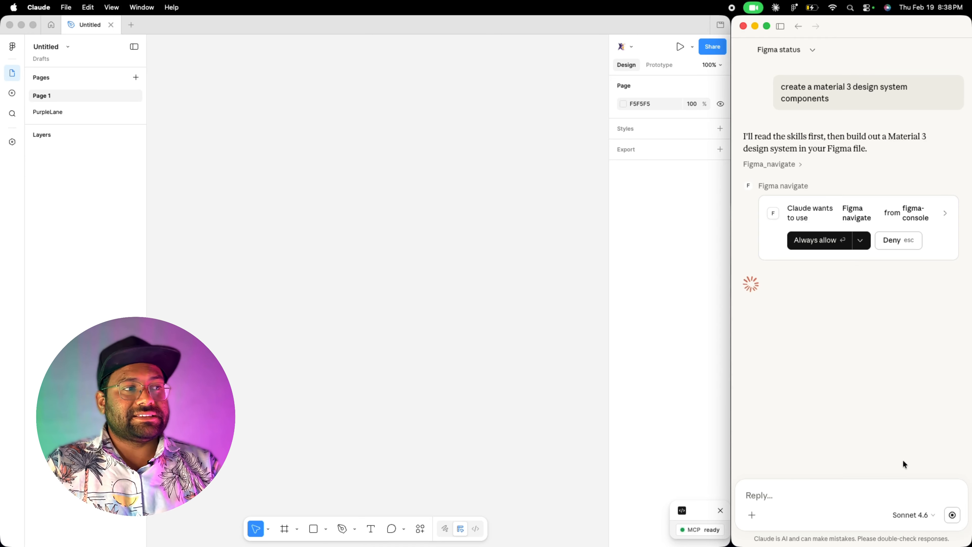
pyautogui.click(801, 245)
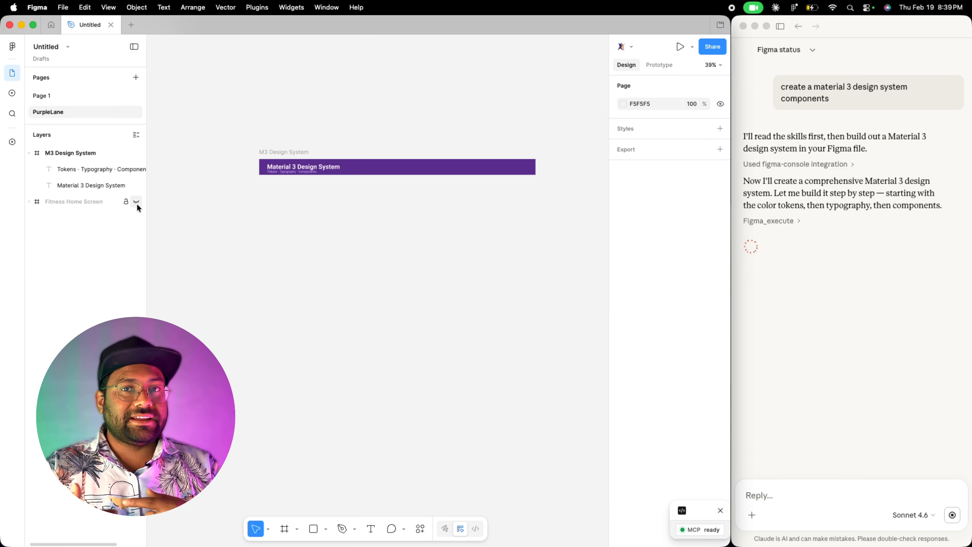
# - Scroll and zoom through the generated Material 3 design system on the PurpleLane page and read Claude's summary
pyautogui.scroll(5, 181, 223)
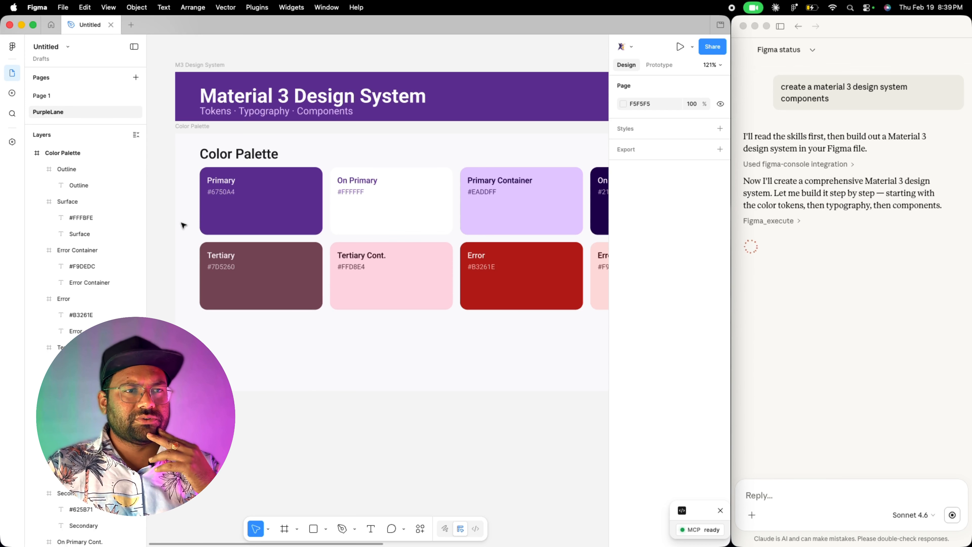
pyautogui.scroll(-5, 180, 222)
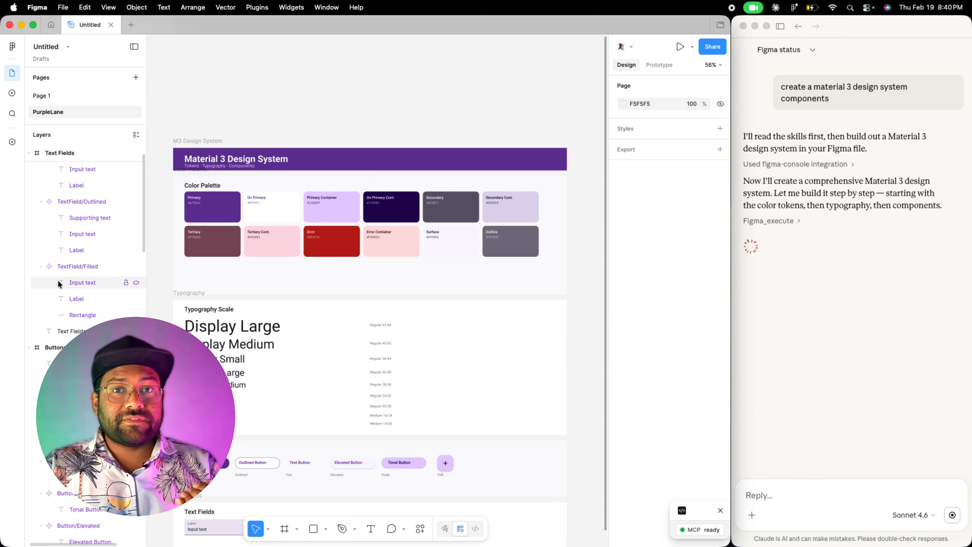
pyautogui.scroll(-4, 188, 260)
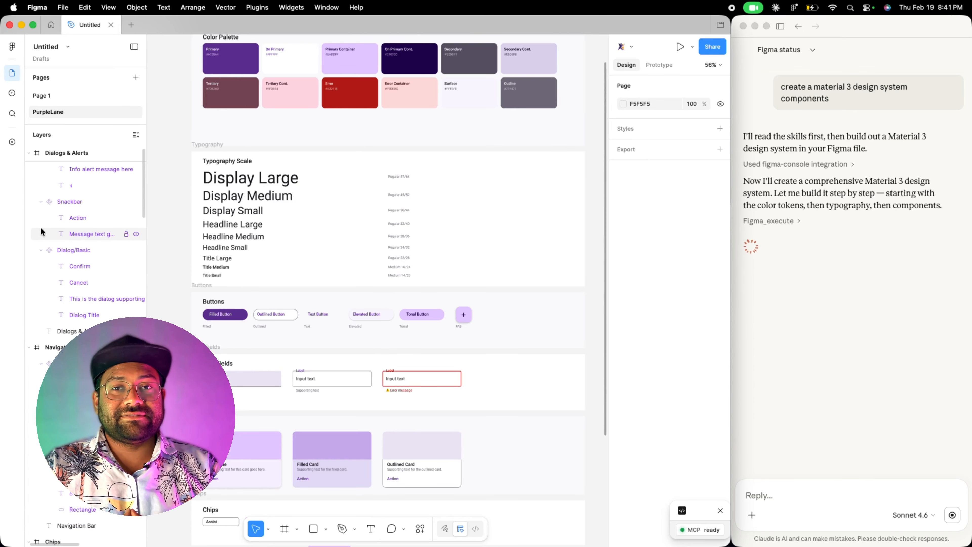
pyautogui.click(806, 345)
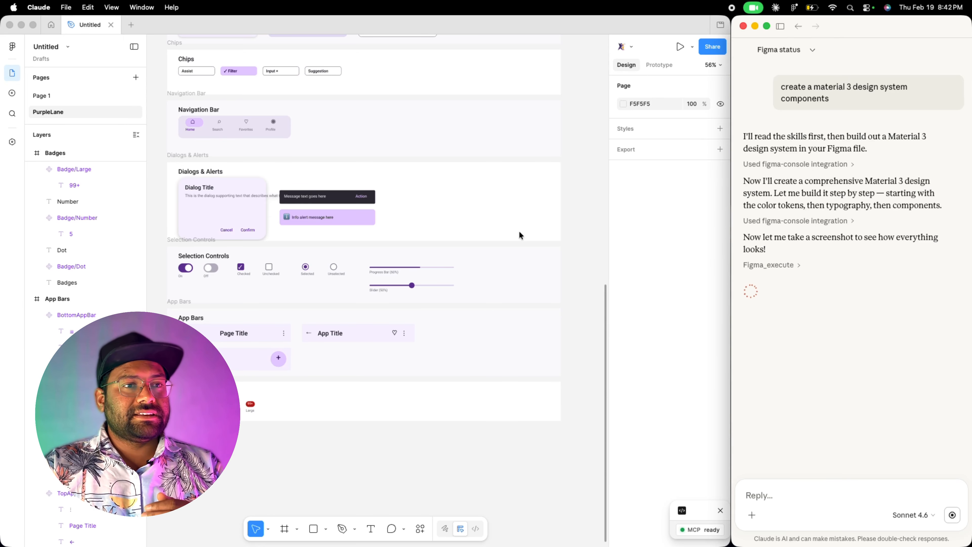
pyautogui.scroll(3, 519, 232)
pyautogui.click(568, 229)
pyautogui.scroll(-4, 568, 230)
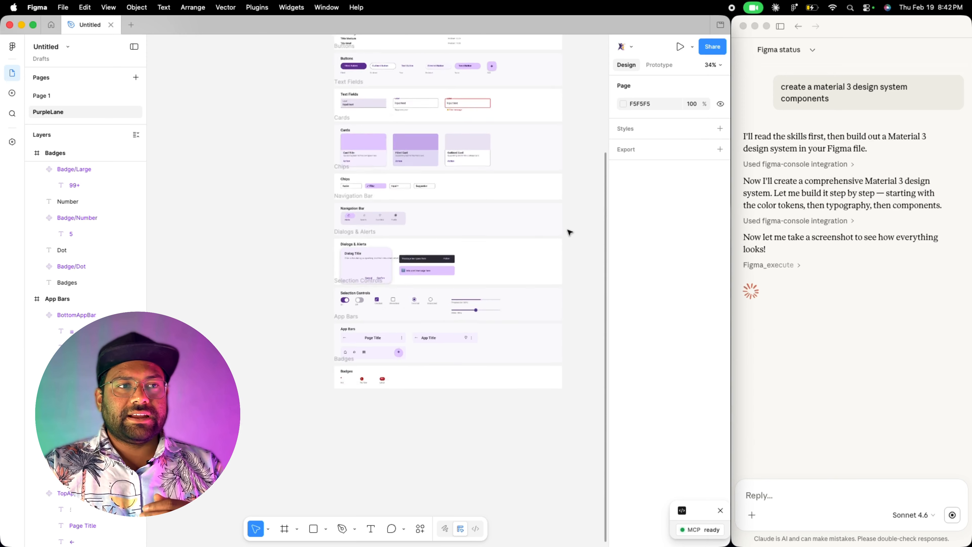
pyautogui.scroll(-2, 568, 229)
pyautogui.scroll(4, 568, 230)
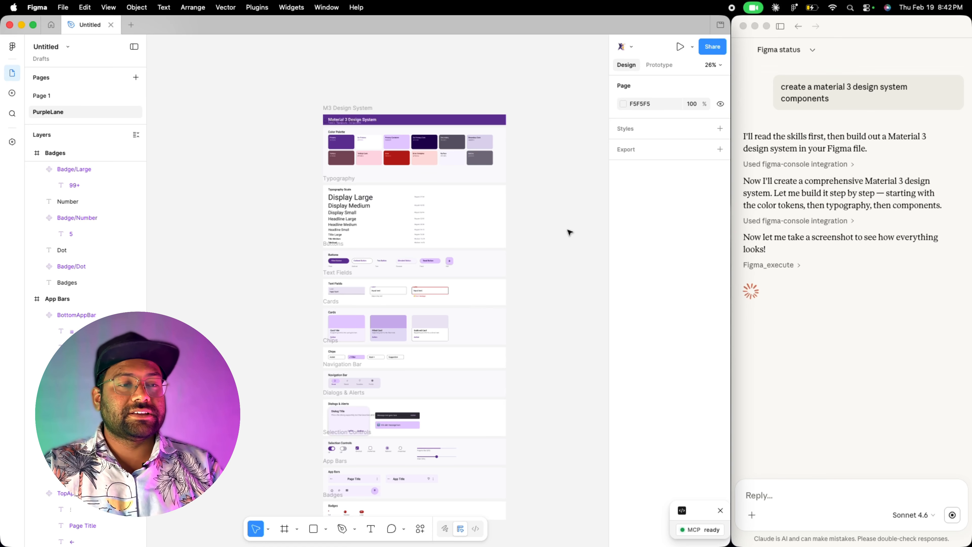
pyautogui.scroll(1, 568, 229)
pyautogui.hscroll(2, 568, 229)
pyautogui.scroll(4, 568, 230)
pyautogui.hscroll(4, 567, 229)
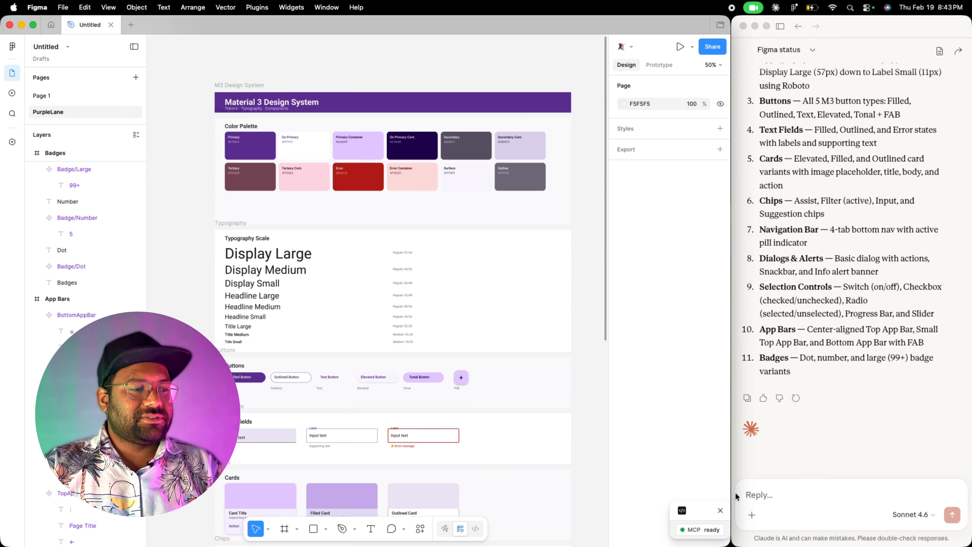
pyautogui.click(763, 498)
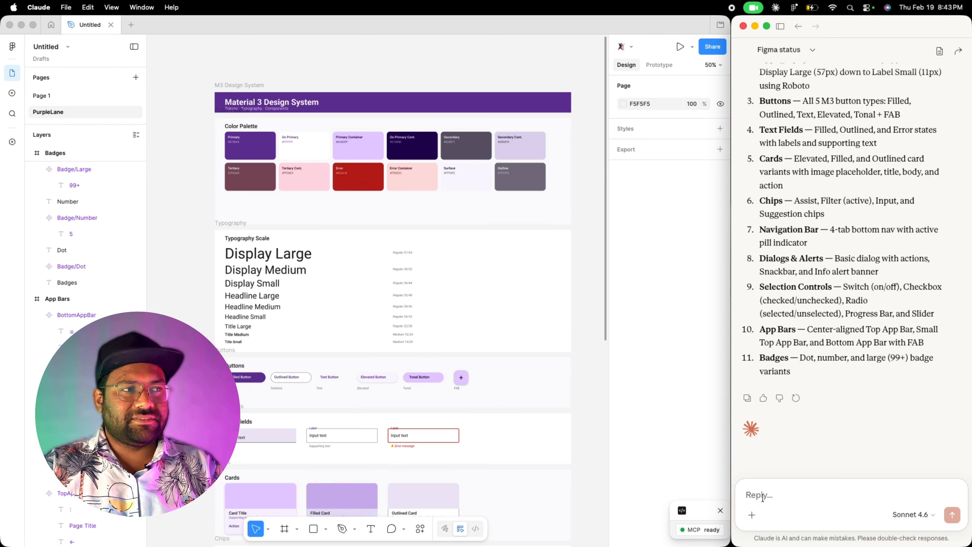
pyautogui.hscroll(10, 530, 359)
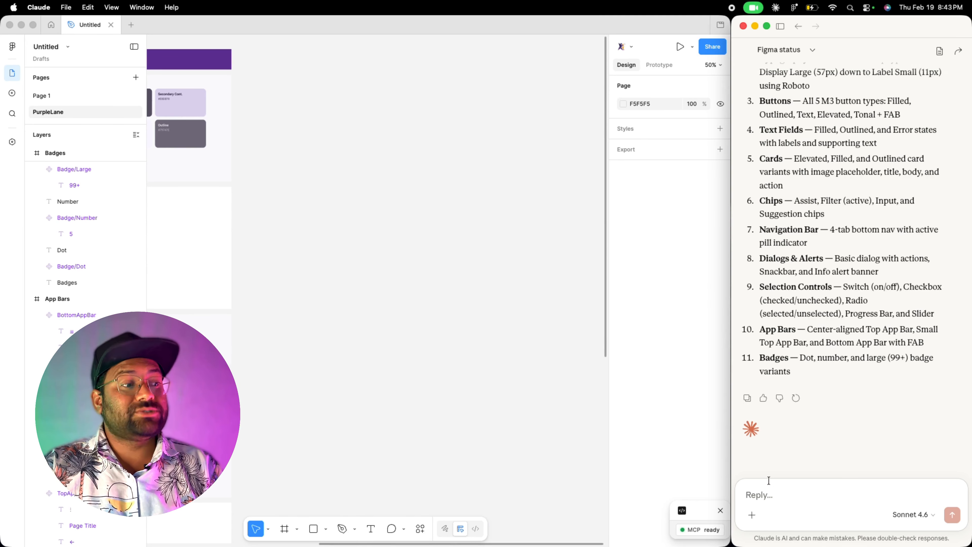
# - Write the prompt "use the same design system and create a whatsapp home screen mobile UI with purple theme"
pyautogui.click(758, 494)
pyautogui.write('use the same ')
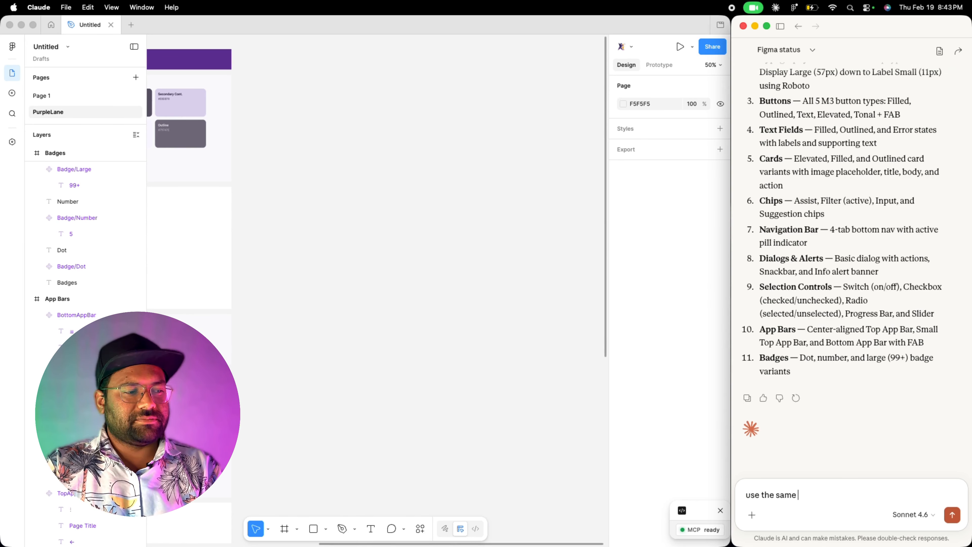
pyautogui.write('design system and create a whatsapp home page with pu')
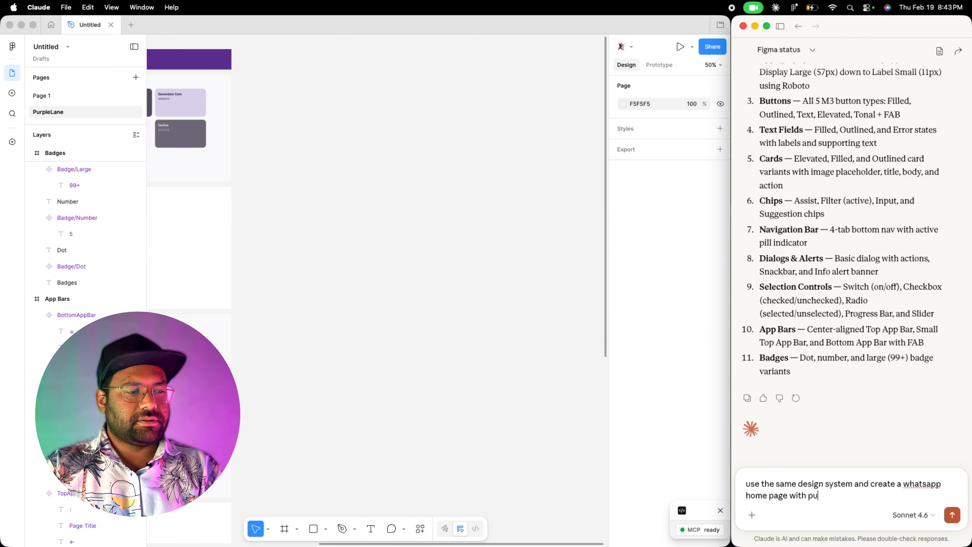
pyautogui.press('BackSpace')
pyautogui.press('BackSpace')
pyautogui.press('BackSpace')
pyautogui.press('BackSpace')
pyautogui.press('BackSpace')
pyautogui.press('BackSpace')
pyautogui.press('BackSpace')
pyautogui.press('BackSpace')
pyautogui.press('BackSpace')
pyautogui.press('BackSpace')
pyautogui.press('BackSpace')
pyautogui.press('BackSpace')
pyautogui.write('screen mobile UI wi')
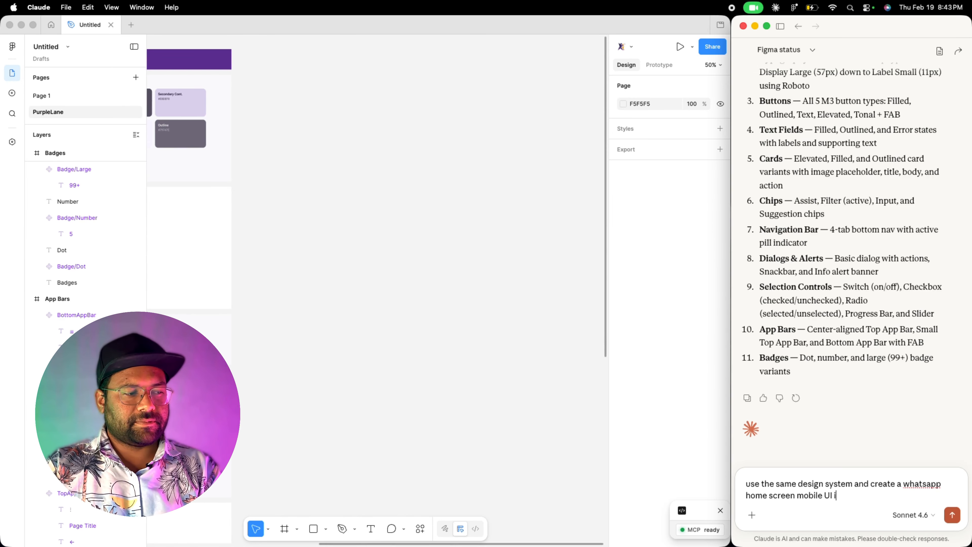
pyautogui.write('th purple theme')
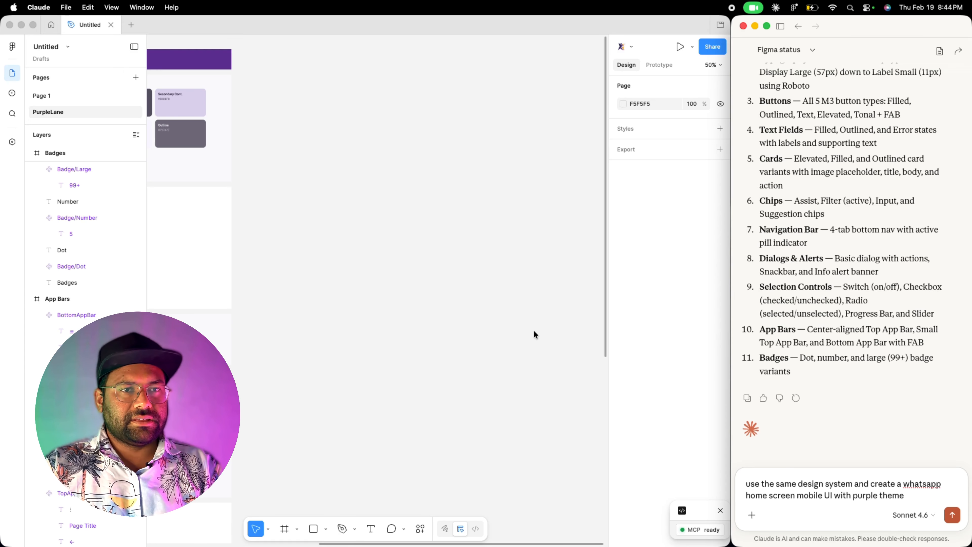
# - Move the M3 Design System frame left on the canvas to free space, and send the WhatsApp prompt
pyautogui.click(464, 304)
pyautogui.hotkey('shift', '1')
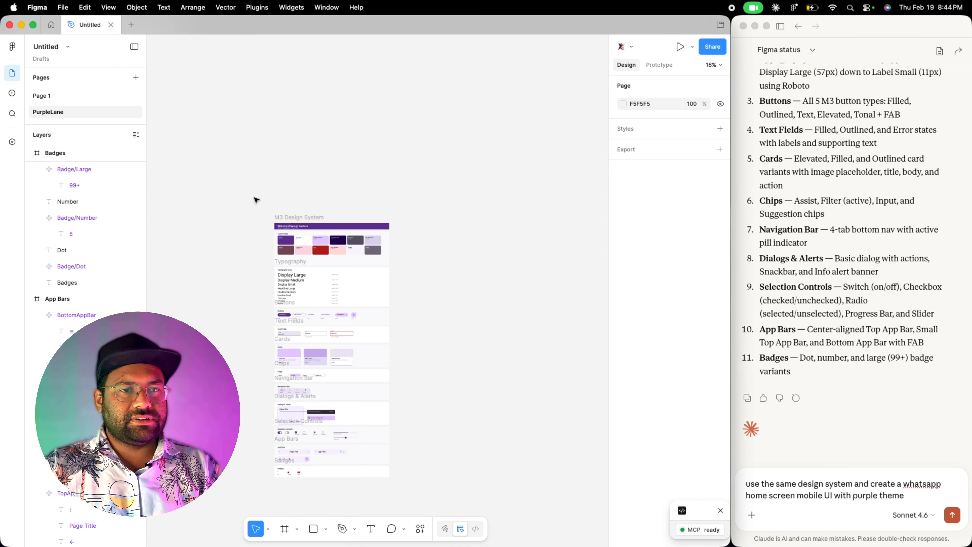
pyautogui.moveTo(237, 193); pyautogui.dragTo(427, 515)
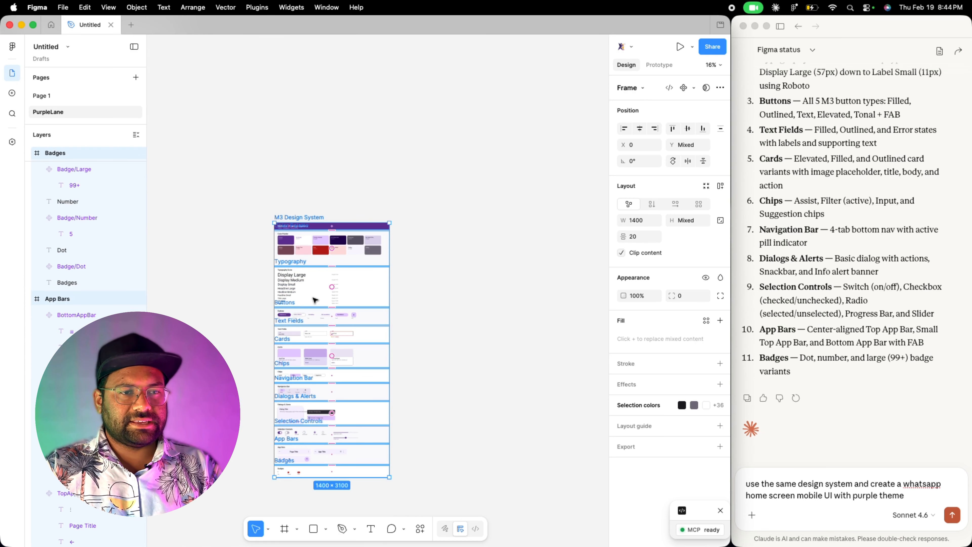
pyautogui.moveTo(306, 297); pyautogui.dragTo(183, 287)
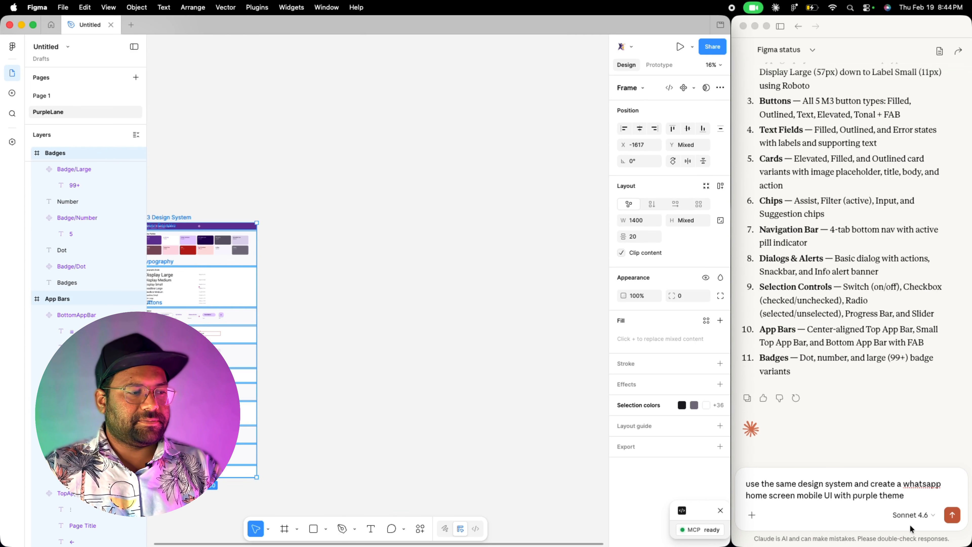
pyautogui.click(948, 515)
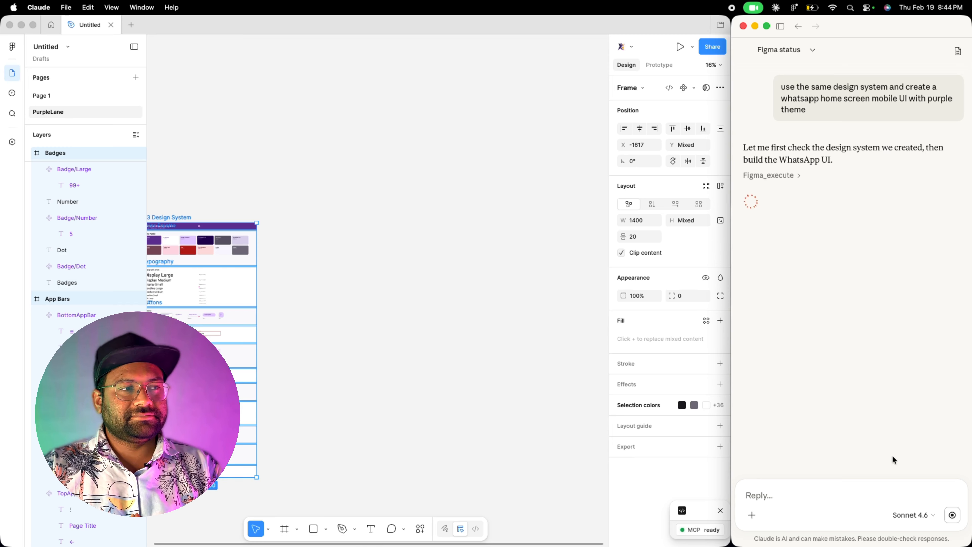
# - Pan and zoom around the canvas to inspect the generated WhatsApp Home Screen and Claude's description
pyautogui.click(462, 330)
pyautogui.scroll(-2, 462, 330)
pyautogui.click(444, 320)
pyautogui.scroll(3, 384, 296)
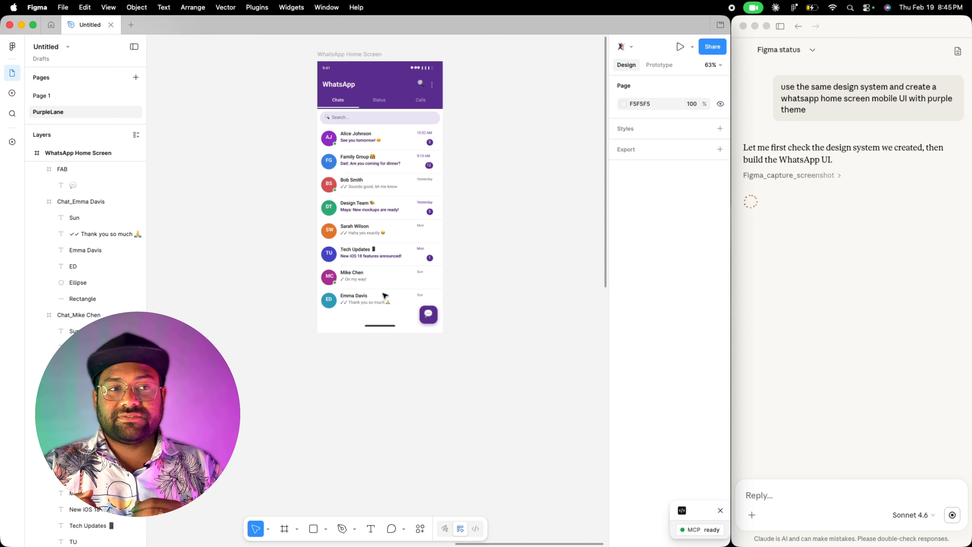
pyautogui.hscroll(-10, 219, 283)
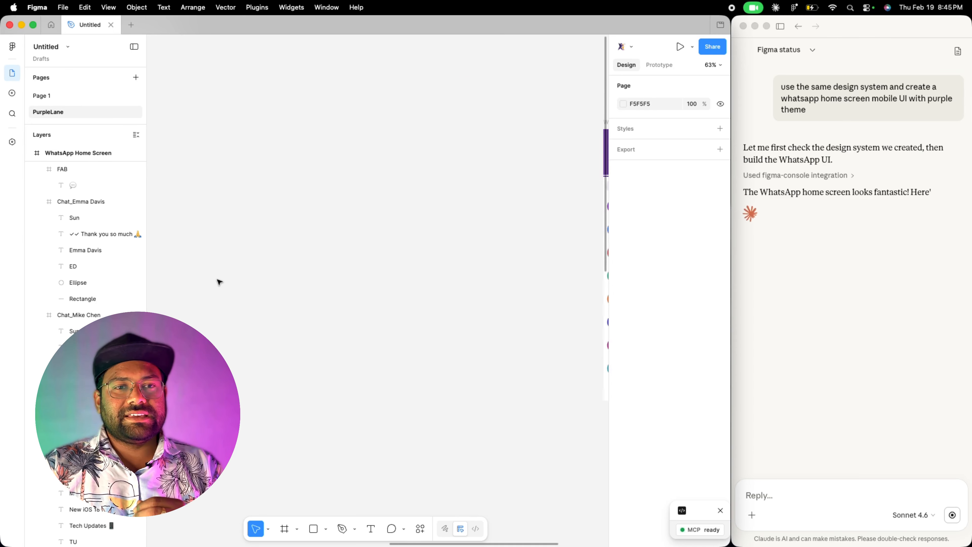
pyautogui.scroll(-5, 219, 282)
pyautogui.hscroll(2, 217, 280)
pyautogui.scroll(3, 215, 278)
pyautogui.hscroll(-10, 213, 275)
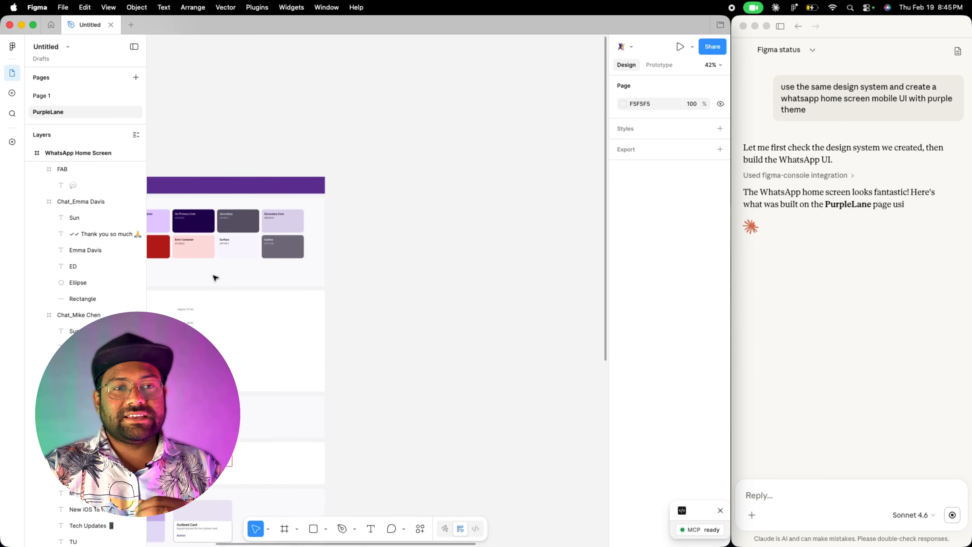
pyautogui.hscroll(10, 216, 277)
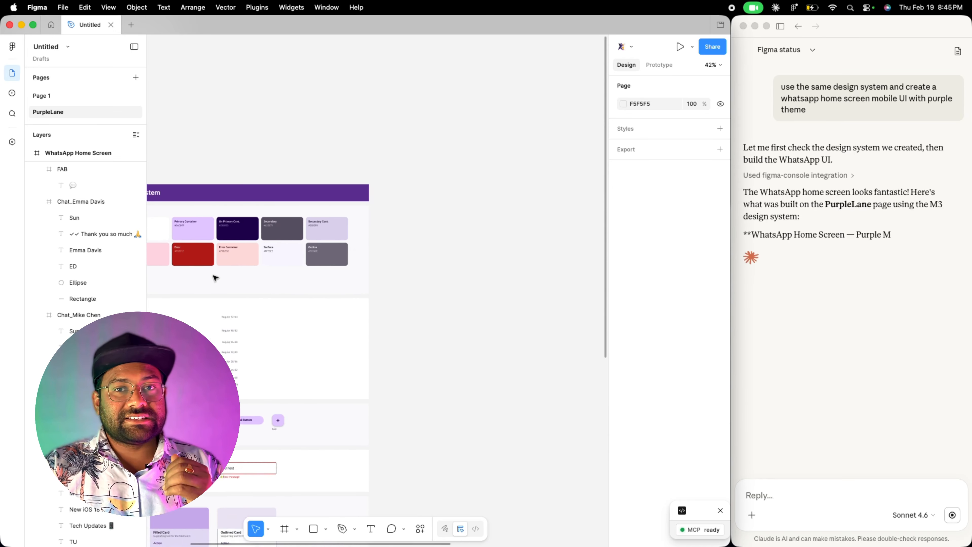
pyautogui.hscroll(6, 215, 277)
pyautogui.scroll(5, 222, 276)
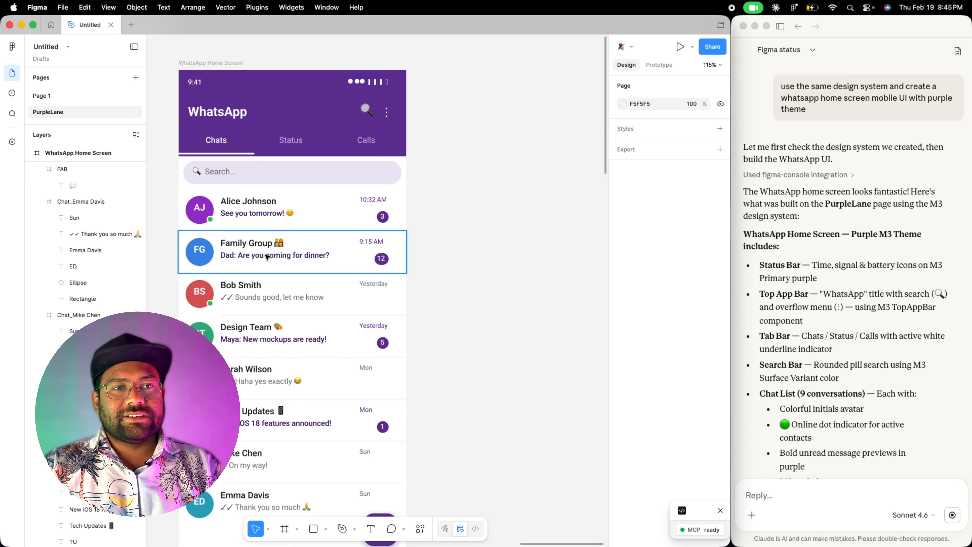
pyautogui.scroll(-2, 267, 257)
pyautogui.scroll(-5, 267, 257)
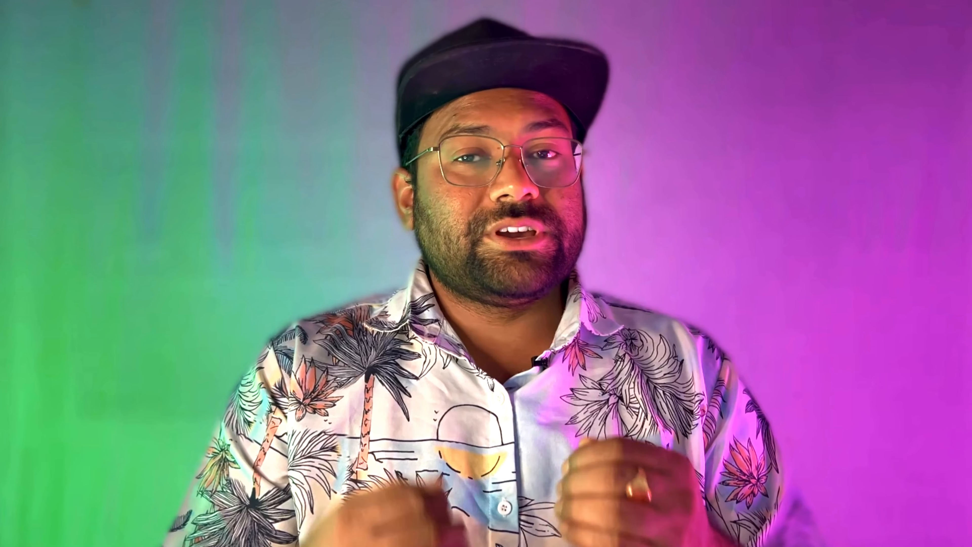